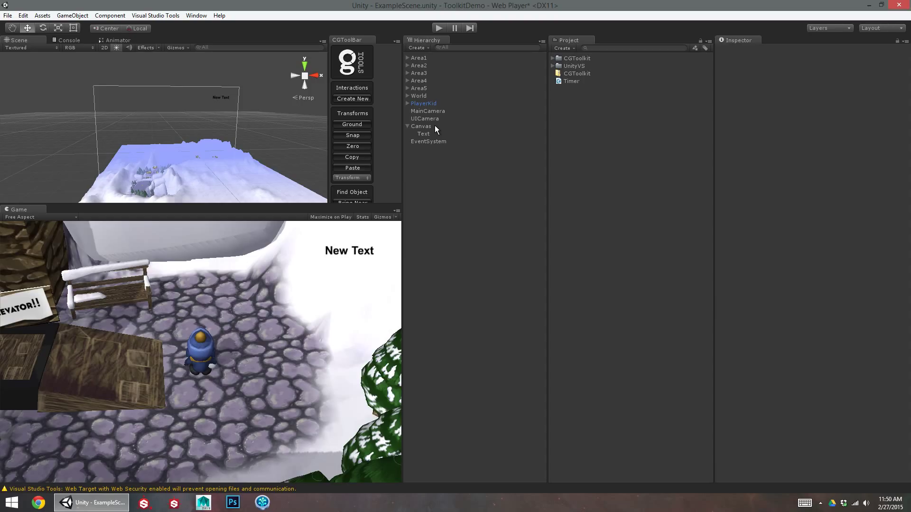
Add a UI Panel to the Canvas object
click(426, 127)
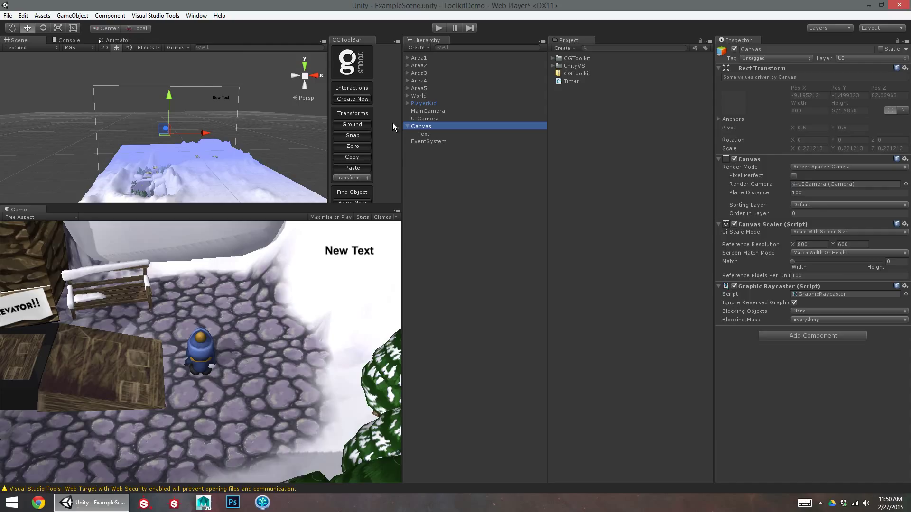
click(110, 16)
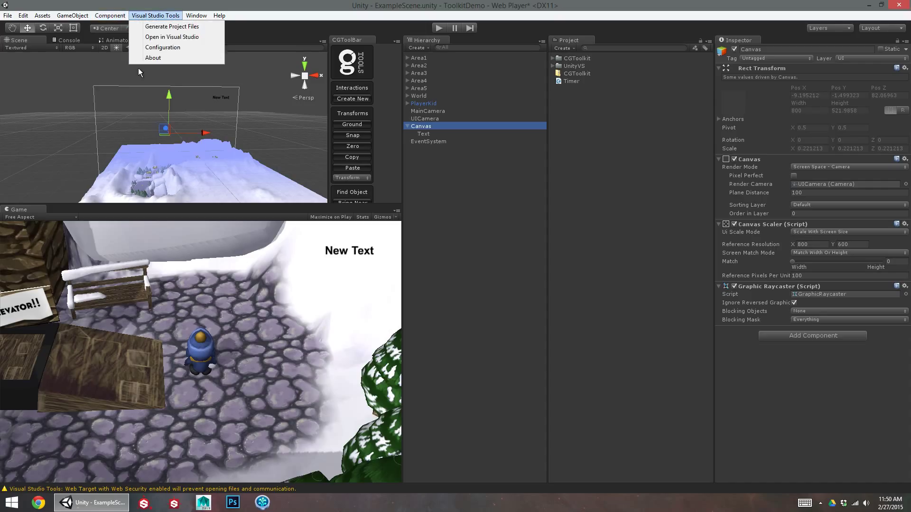
mouse_move(72, 15)
mouse_move(98, 90)
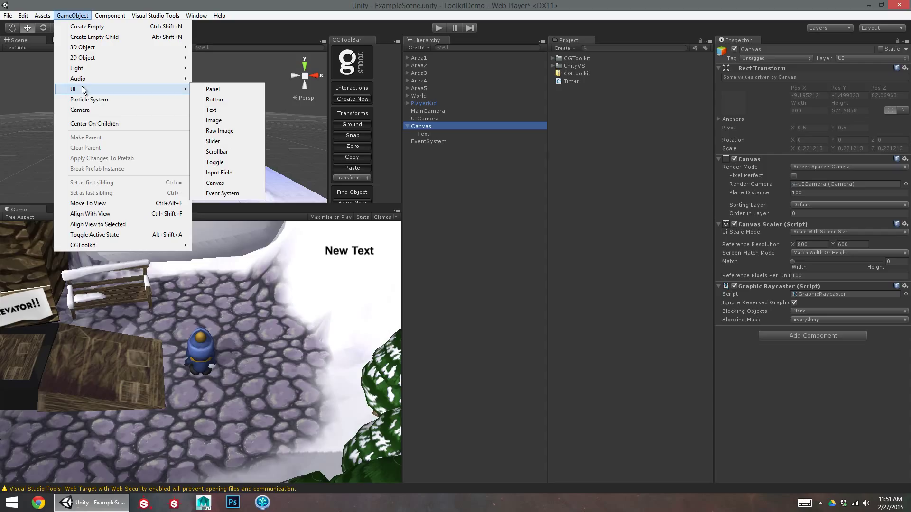
click(229, 90)
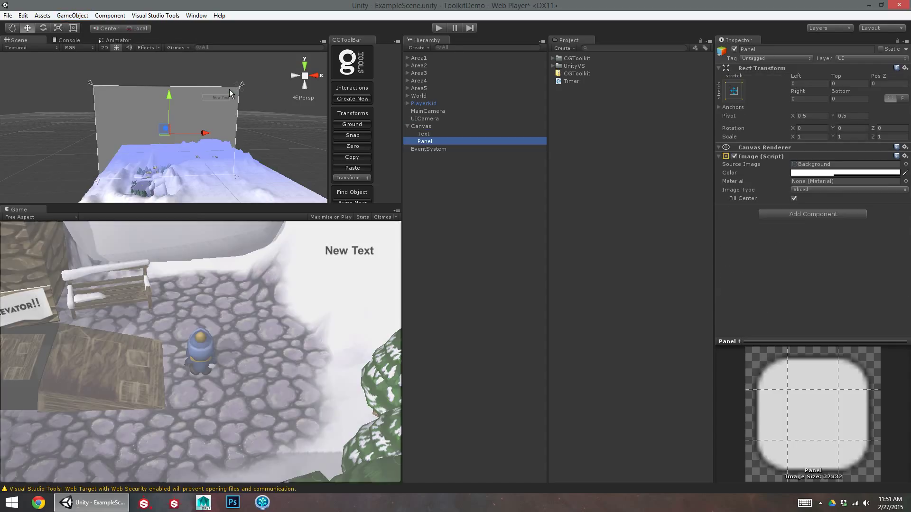
Rename the new panel under Canvas as "Panel Pause"
click(429, 142)
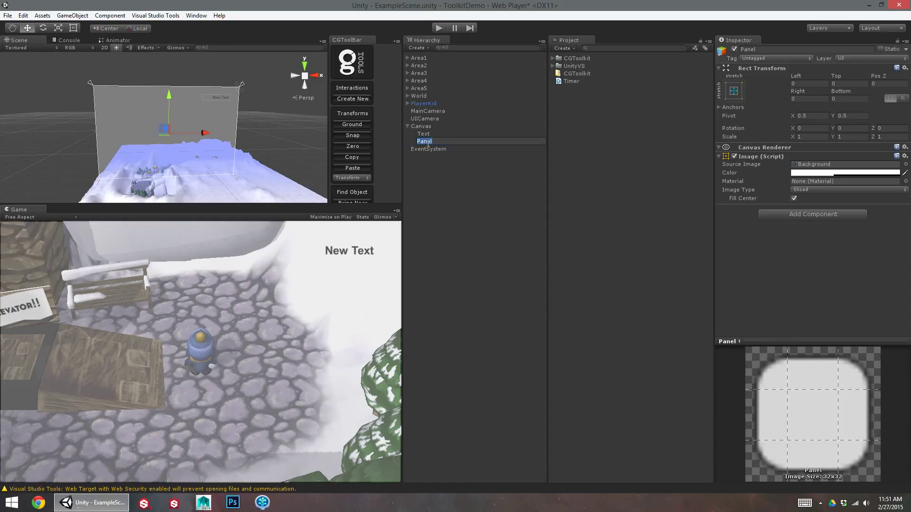
text(_Pause)
key(Return)
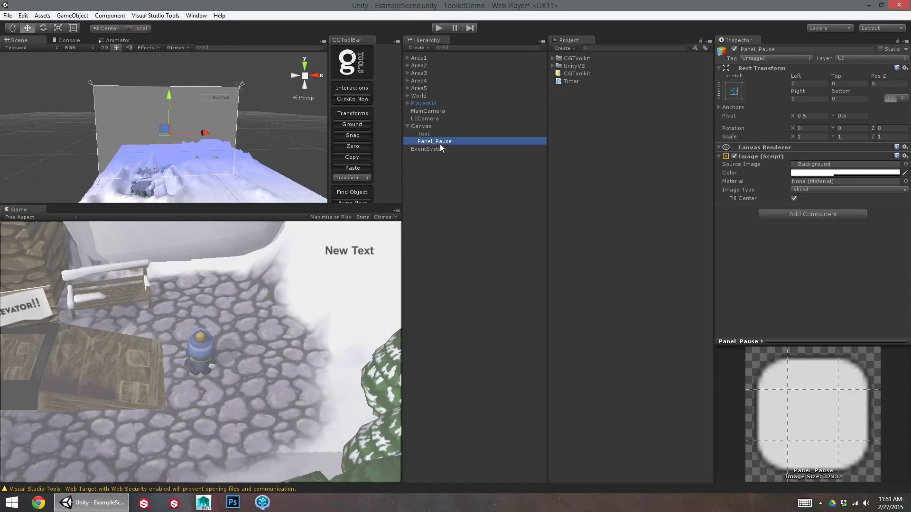
click(432, 141)
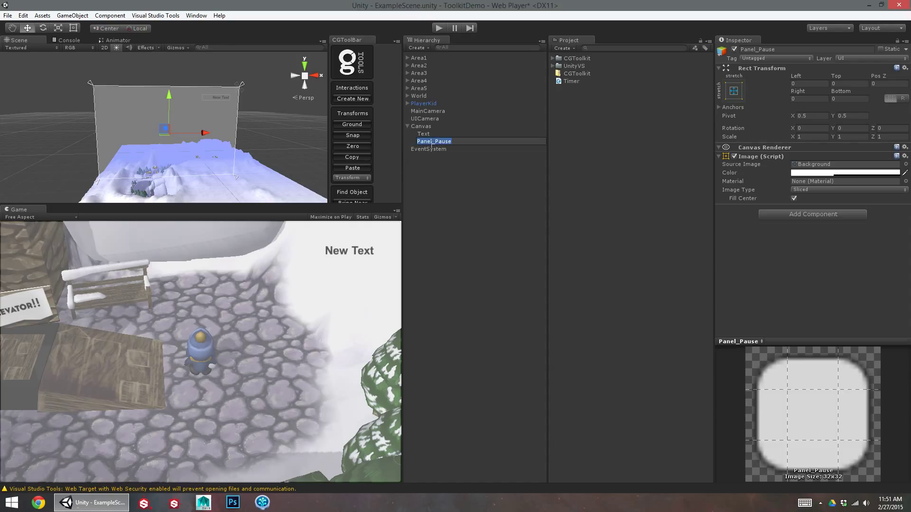
click(432, 140)
key(BackSpace)
key(Return)
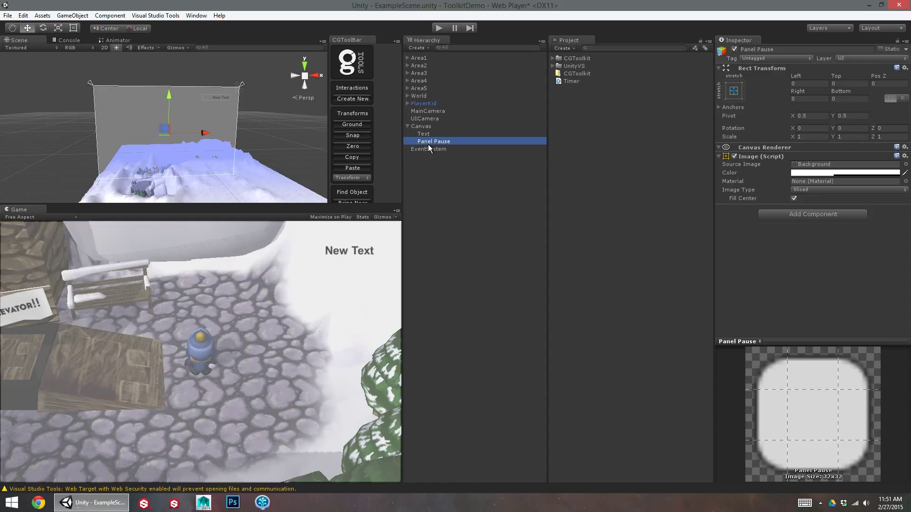
Raise the alpha of Panel Pause's white image color so the panel is more opaque
click(800, 183)
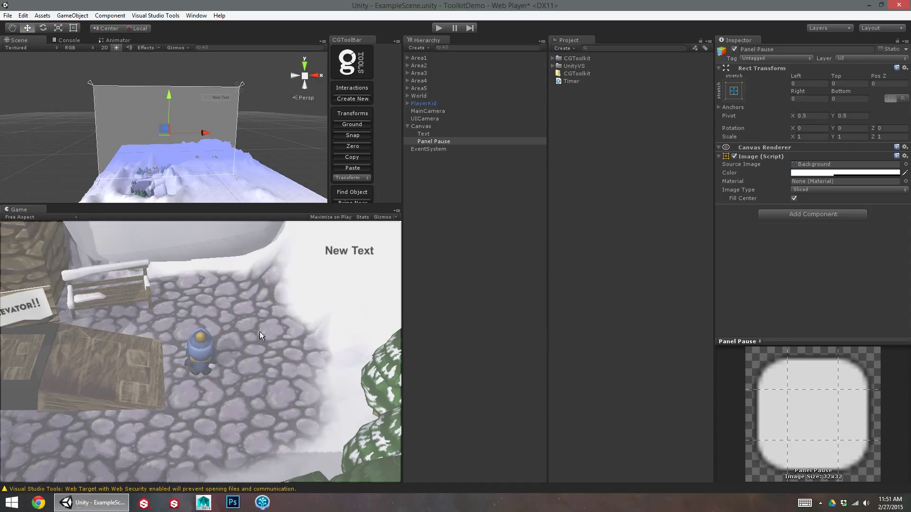
click(824, 172)
drag(395, 259, 413, 266)
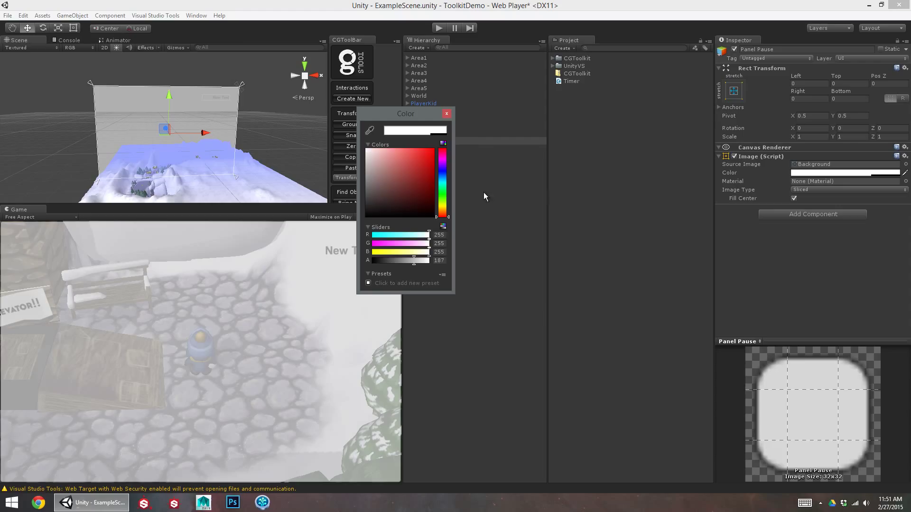
drag(415, 259, 415, 260)
click(446, 114)
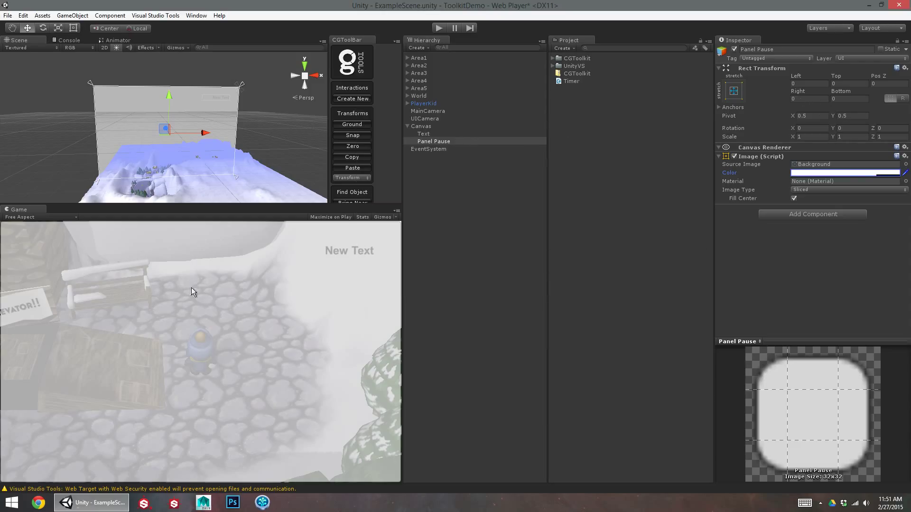
Try scaling Panel Pause down uniformly to about 0.46, and undo the scaling
alt+drag(178, 185, 176, 141)
key(t)
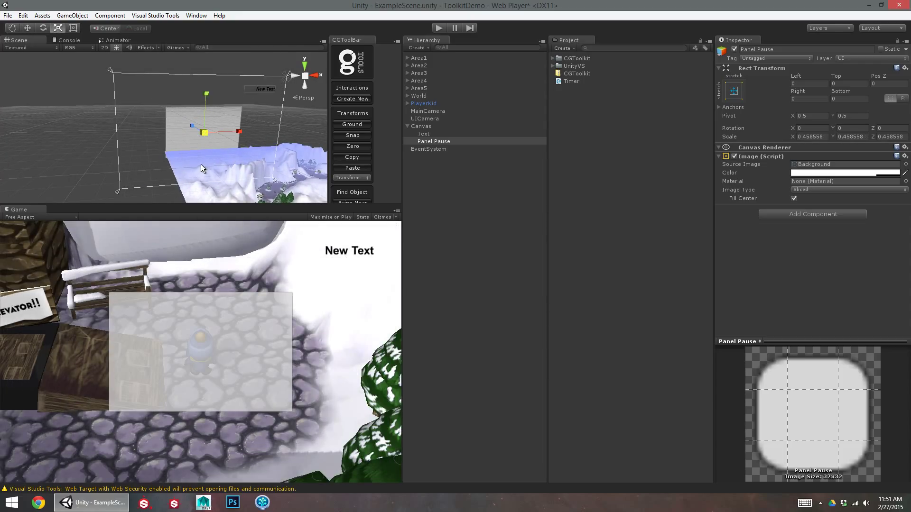
key(ctrl+z)
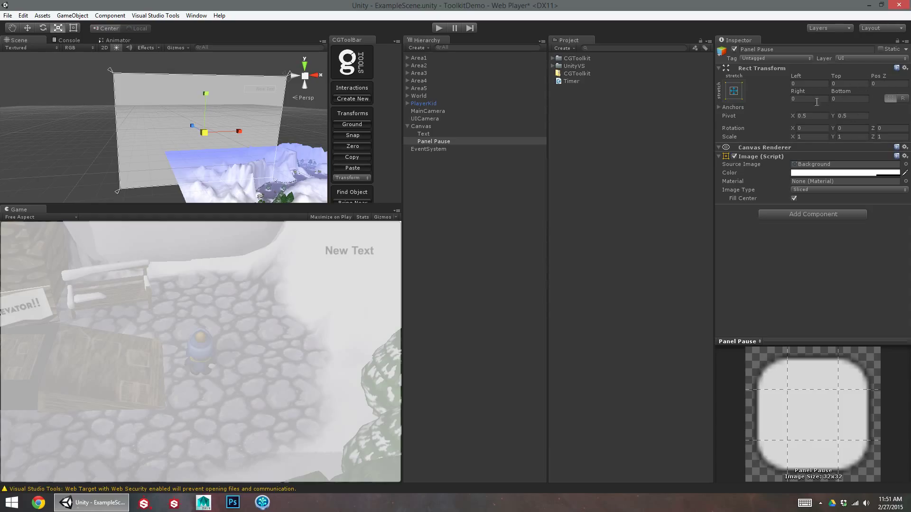
Set the Left, Top, Right and Bottom offsets of Panel Pause to 50
key(Tab)
key(Tab)
key(Tab)
key(Tab)
click(801, 84)
text(50)
key(Tab)
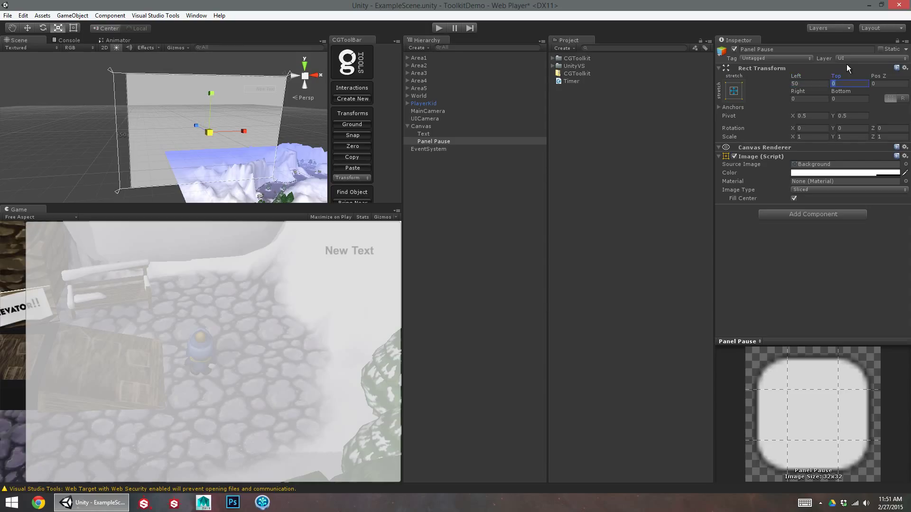
text(50)
key(Tab)
key(Tab)
text(50)
key(Tab)
text(50)
key(Tab)
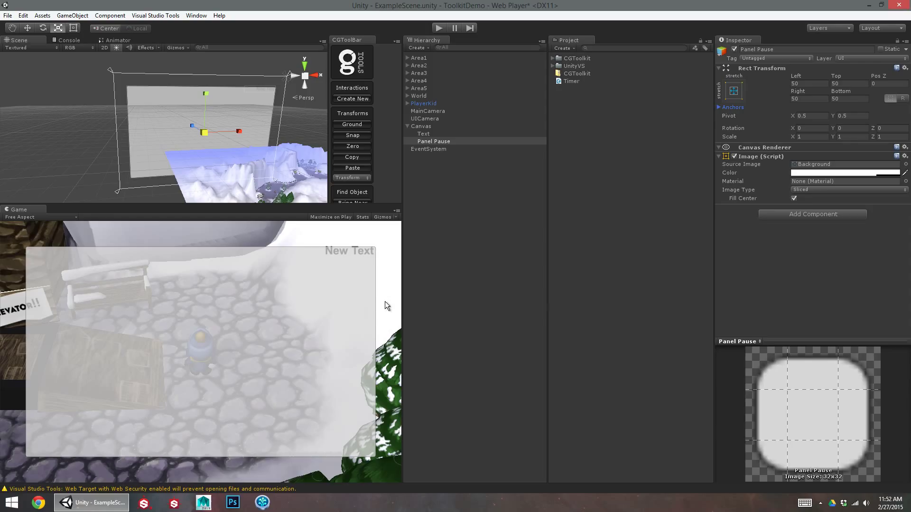
Check how the Canvas scales with screen size by widening the Game view slightly
click(424, 127)
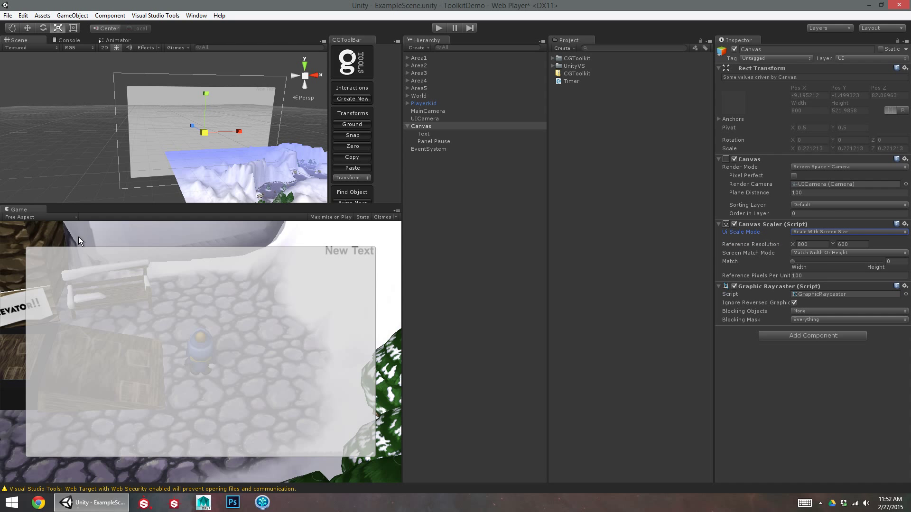
drag(402, 290, 415, 311)
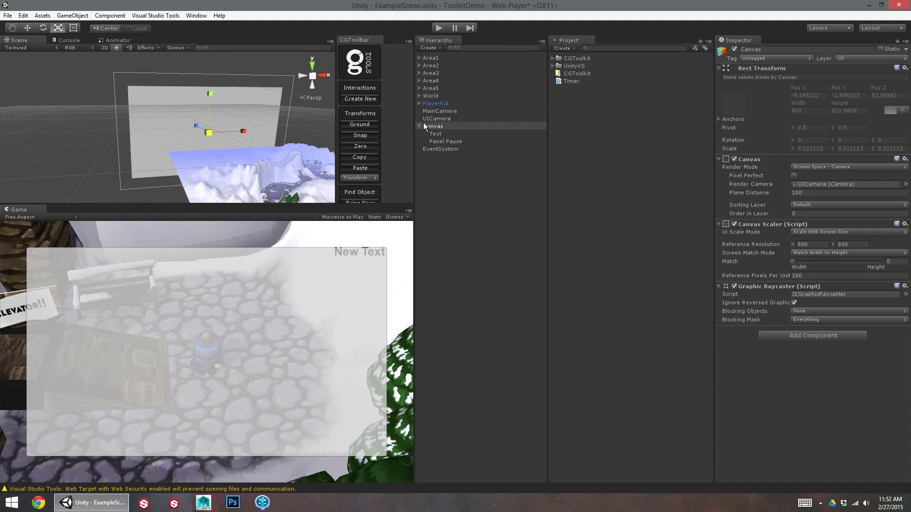
Select Panel Pause and switch to the Rect tool to show its corner handles in the scene
click(444, 140)
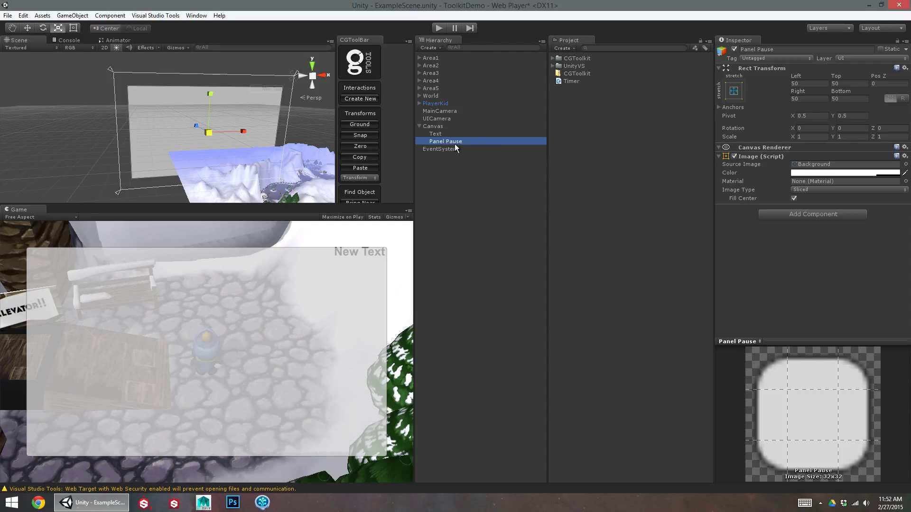
click(890, 100)
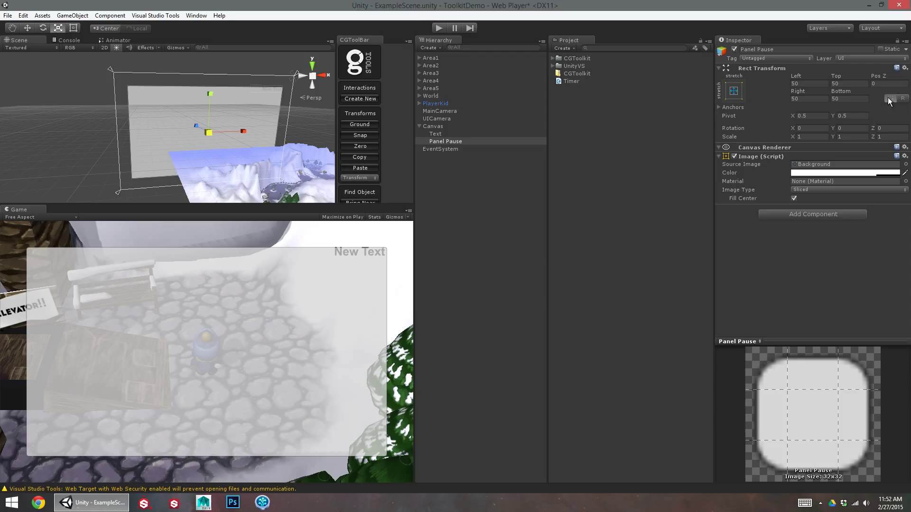
click(74, 27)
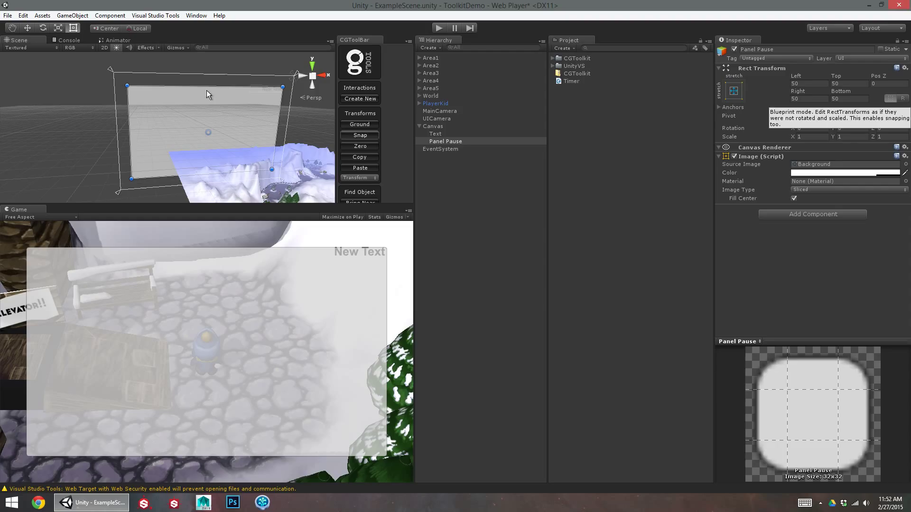
mouse_move(130, 85)
mouse_down()
mouse_move(165, 105)
mouse_move(155, 85)
mouse_move(145, 91)
mouse_move(159, 107)
mouse_move(167, 77)
mouse_move(168, 111)
mouse_move(170, 97)
mouse_move(132, 105)
mouse_move(183, 118)
mouse_move(150, 138)
mouse_move(156, 119)
mouse_move(140, 116)
mouse_move(148, 95)
mouse_move(127, 85)
mouse_move(154, 108)
mouse_move(127, 86)
mouse_up()
alt+drag(199, 124, 192, 106)
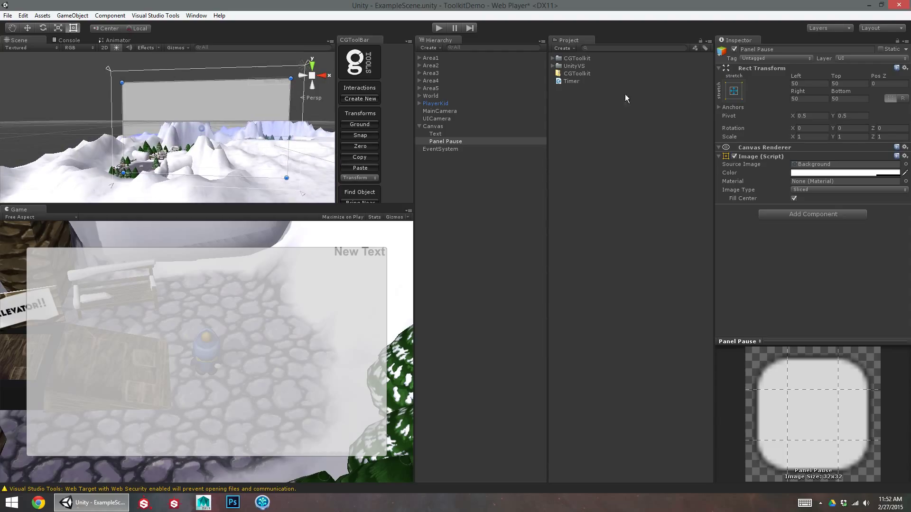
Set the Left, Top, Right and Bottom offsets of Panel Pause to 200
click(809, 83)
text(200)
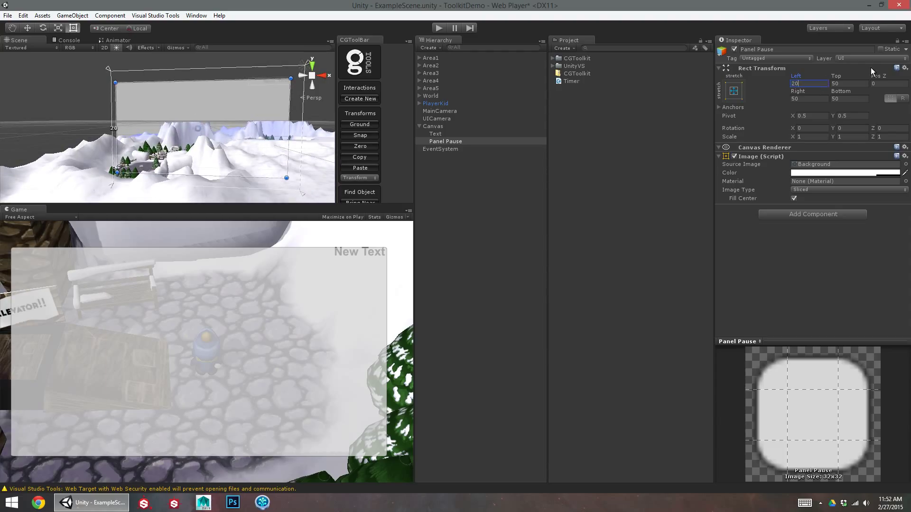
key(Tab)
text(200)
key(Tab)
key(Tab)
text(200)
key(Tab)
text(200)
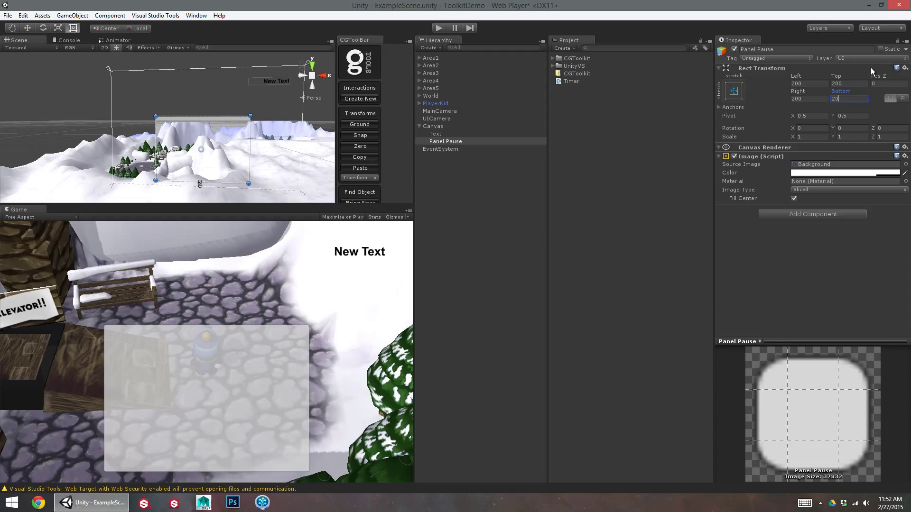
key(Tab)
Set the Right and Bottom offsets of Panel Pause to 100
click(805, 100)
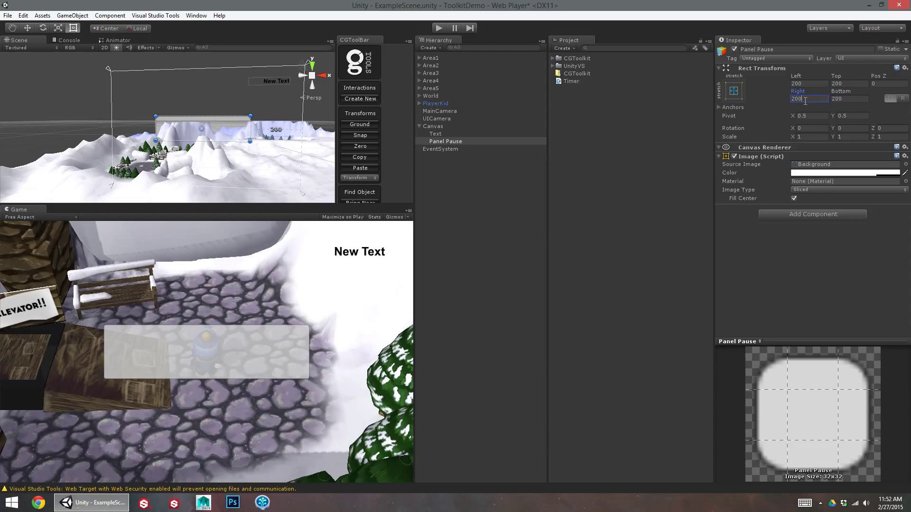
double_click(810, 100)
text(100)
key(Tab)
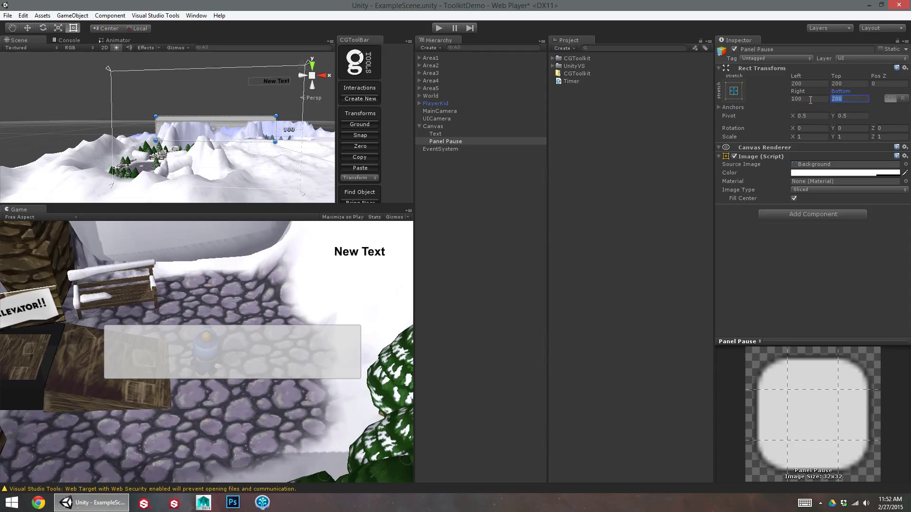
text(100)
key(Tab)
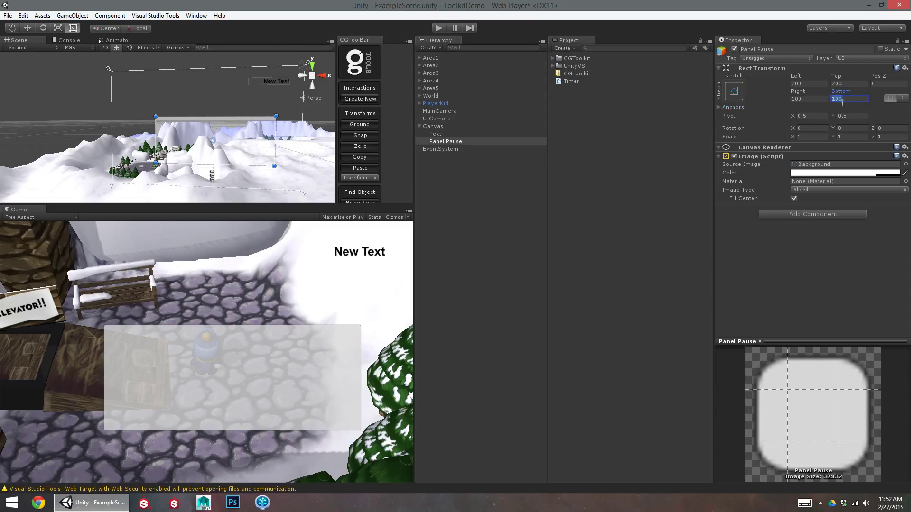
Set the Top offset of Panel Pause to 100 and its Right offset to 200
double_click(810, 83)
key(Tab)
text(100)
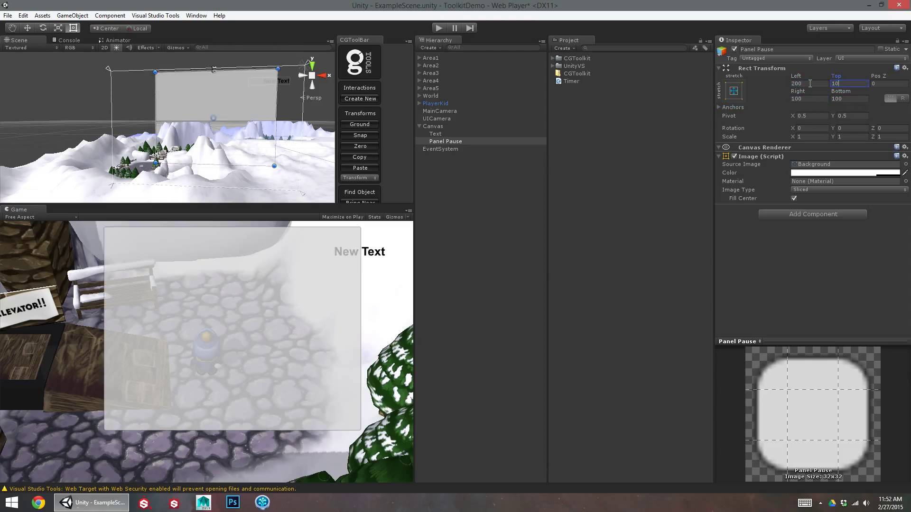
key(Tab)
text(200)
key(Tab)
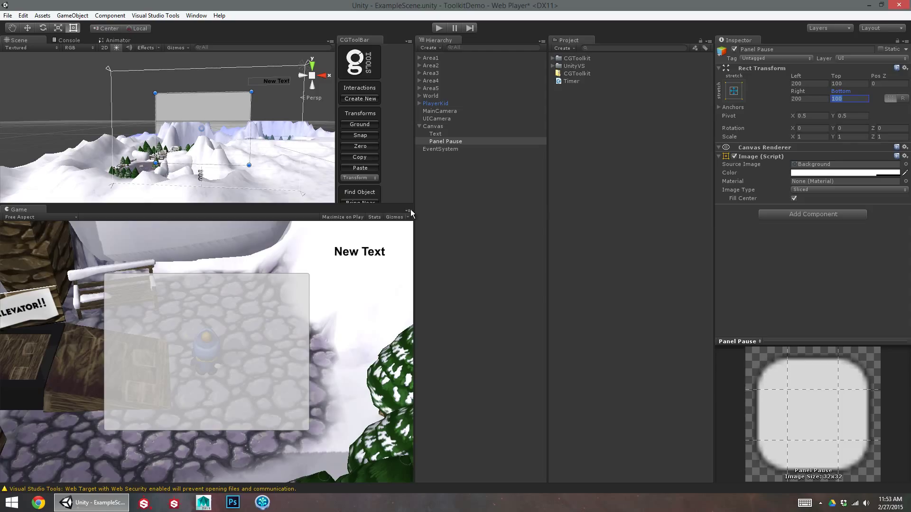
Add a UI Text object and make it a child of Panel Pause
click(428, 147)
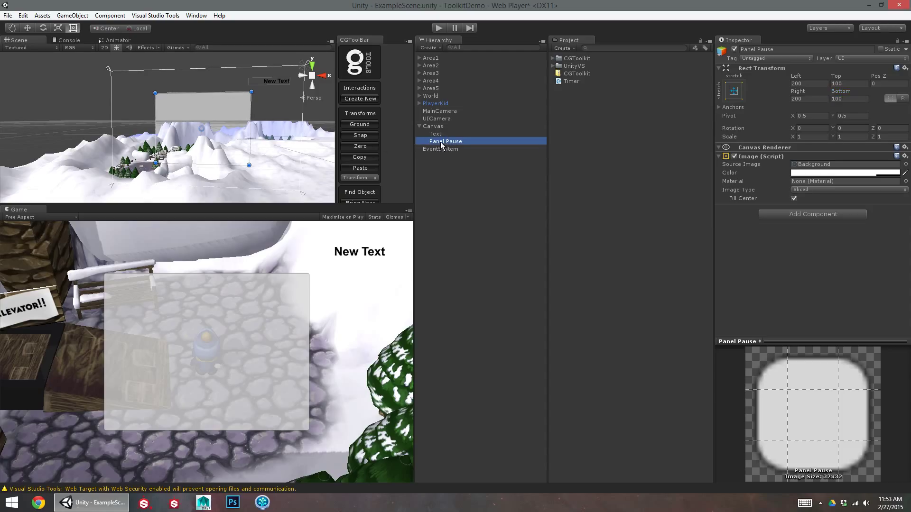
click(82, 18)
mouse_move(107, 88)
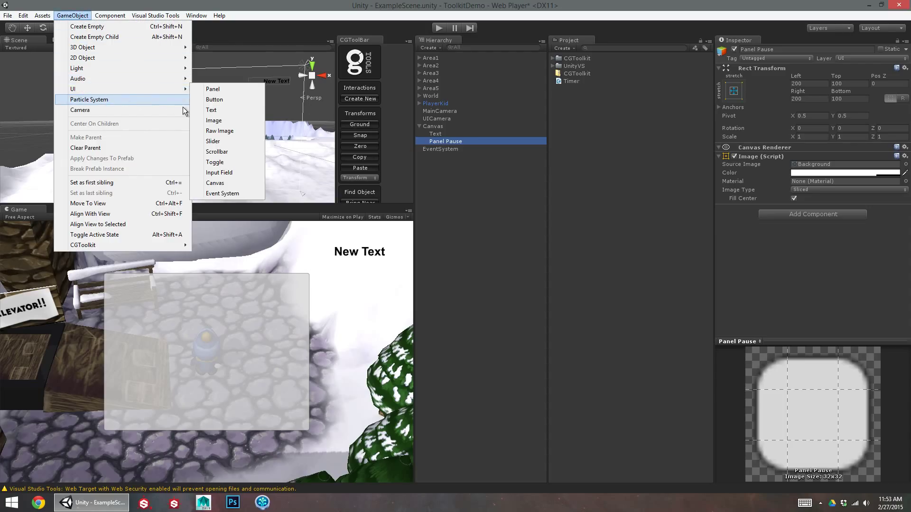
click(216, 109)
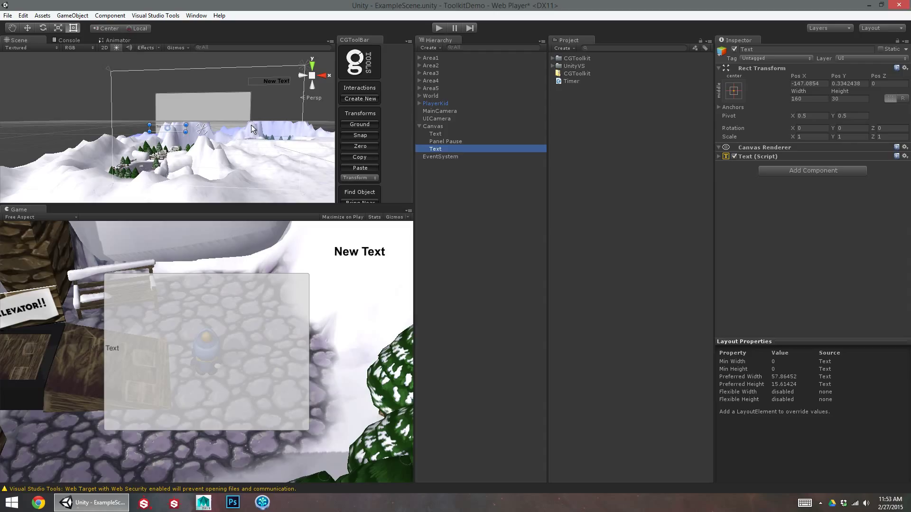
drag(437, 150, 445, 141)
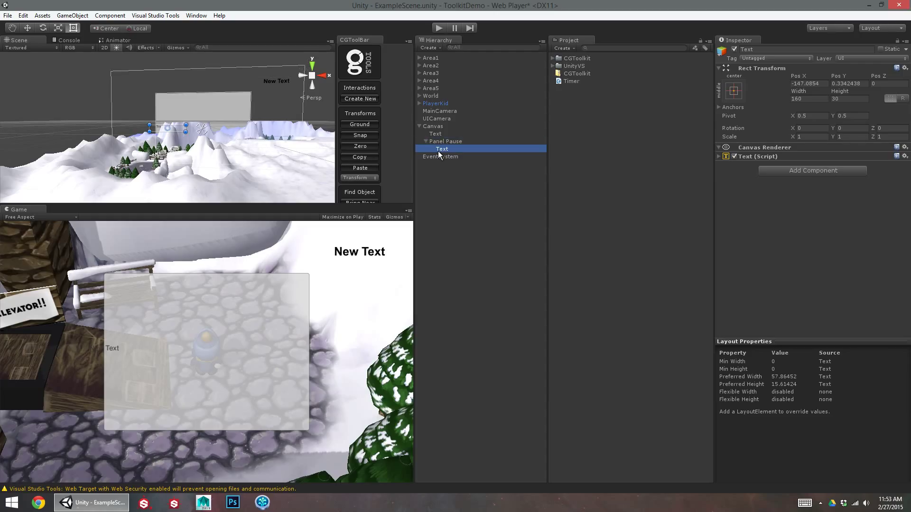
Show the Text component's settings and align the panel's text horizontally to the center
click(771, 156)
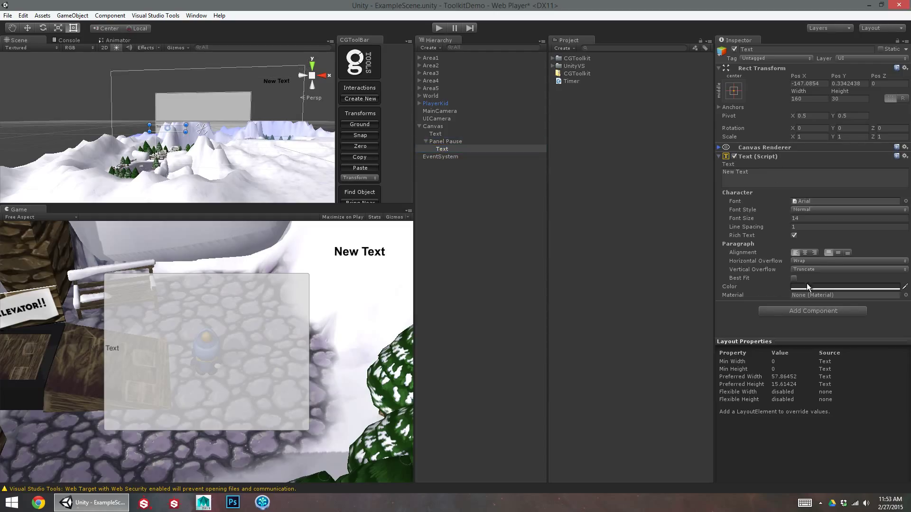
click(805, 253)
click(809, 116)
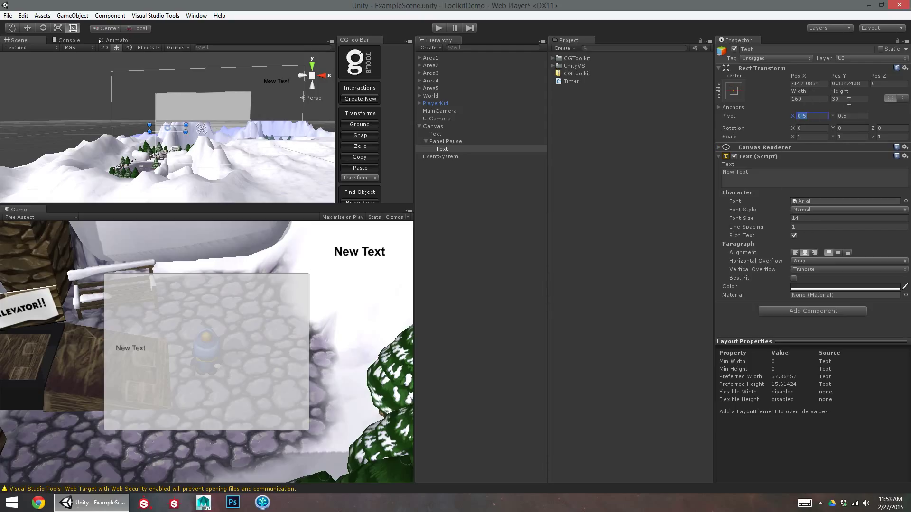
text(0)
key(Tab)
click(810, 115)
Anchor the panel's text to the middle center and set its Pos X and Pos Y to 0
click(723, 91)
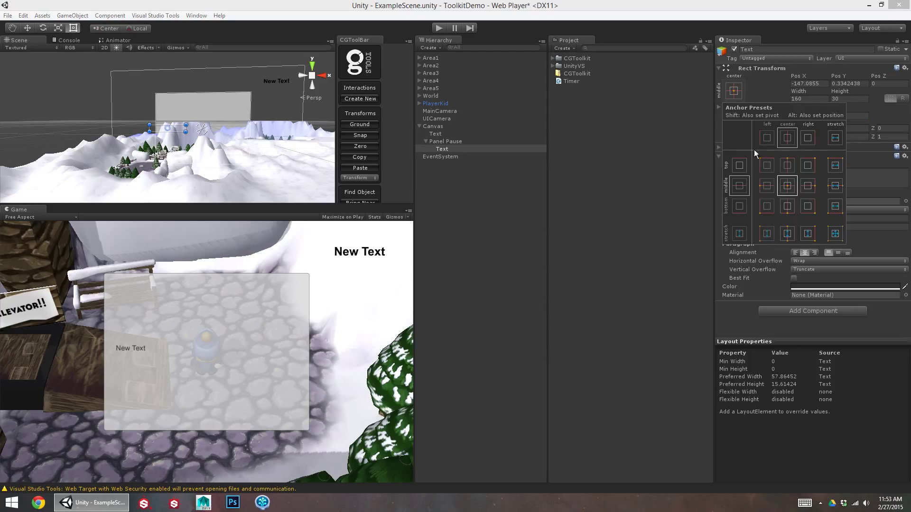
click(782, 186)
click(795, 84)
text(0)
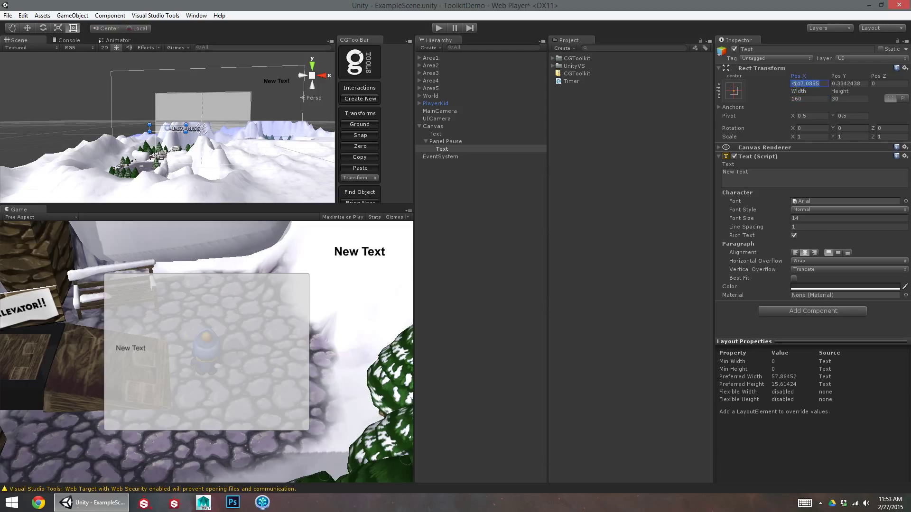
key(Tab)
text(0)
key(Tab)
key(Tab)
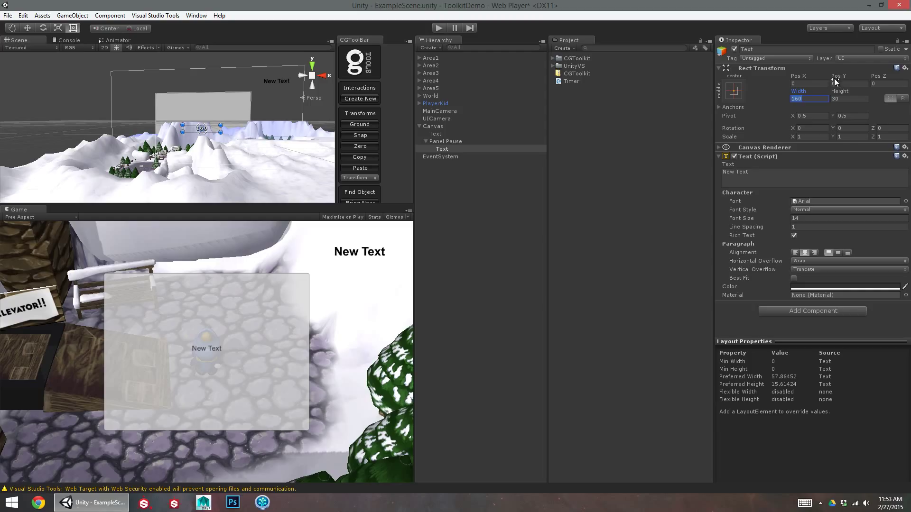
Raise the panel's text to a Pos Y of 91.7 and set its font size to 22
drag(848, 77, 237, 140)
drag(750, 212, 749, 217)
Change the panel text's wording to "Paused" and rename its object Text Paused
click(758, 185)
text(Paused)
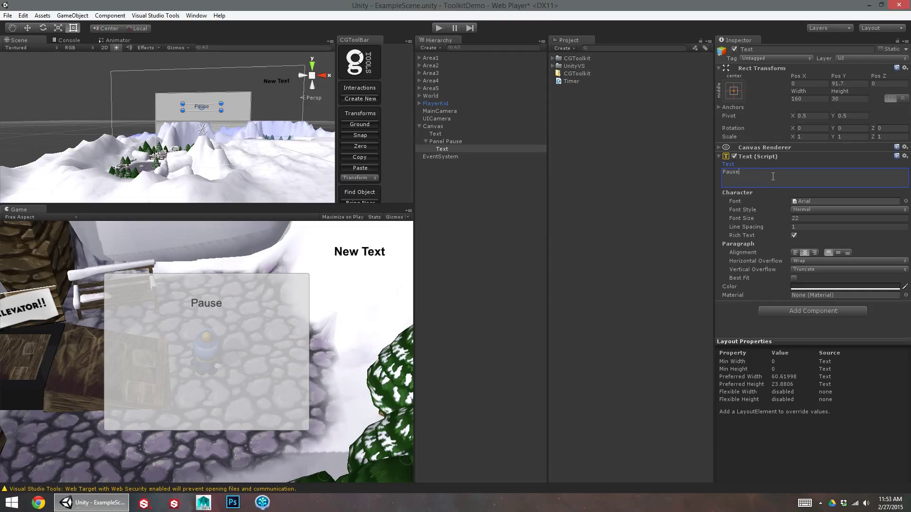
click(443, 149)
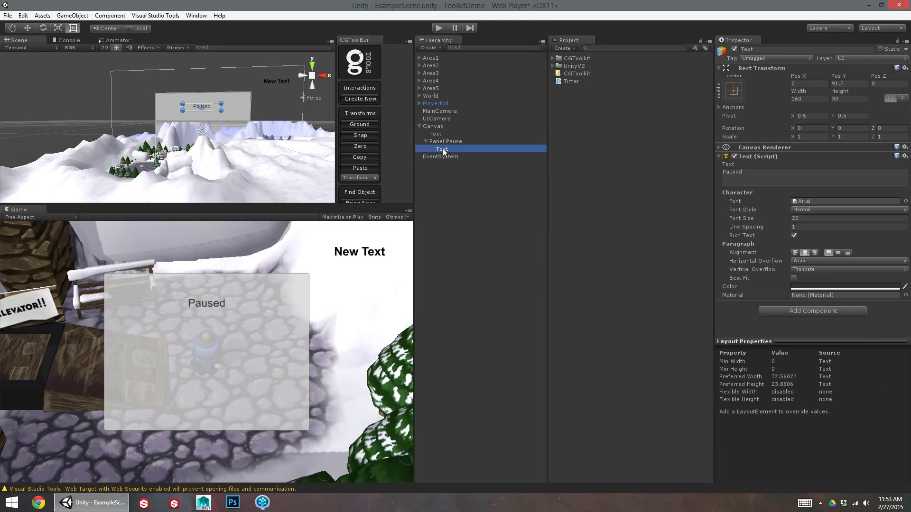
click(441, 150)
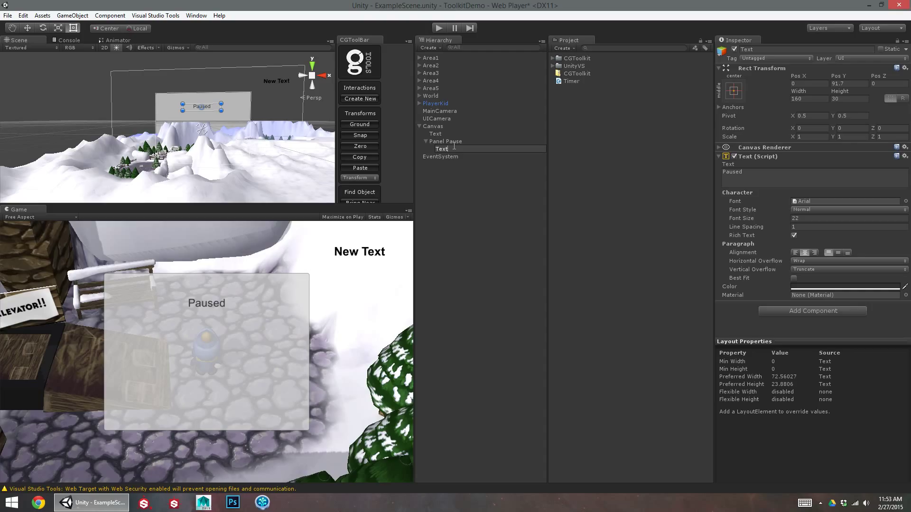
text(Paused)
key(Return)
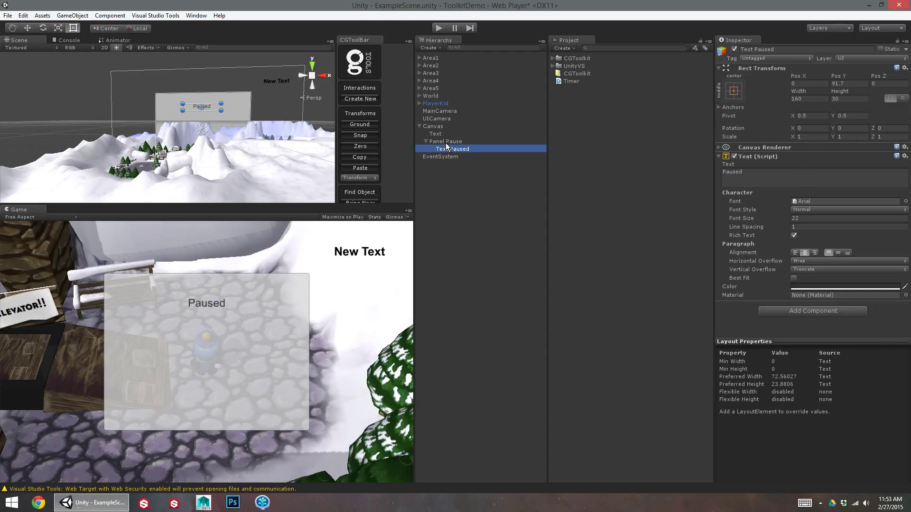
Add a UI Button to the canvas and set its Pos X and Pos Y to 0
click(446, 142)
click(72, 15)
mouse_move(91, 93)
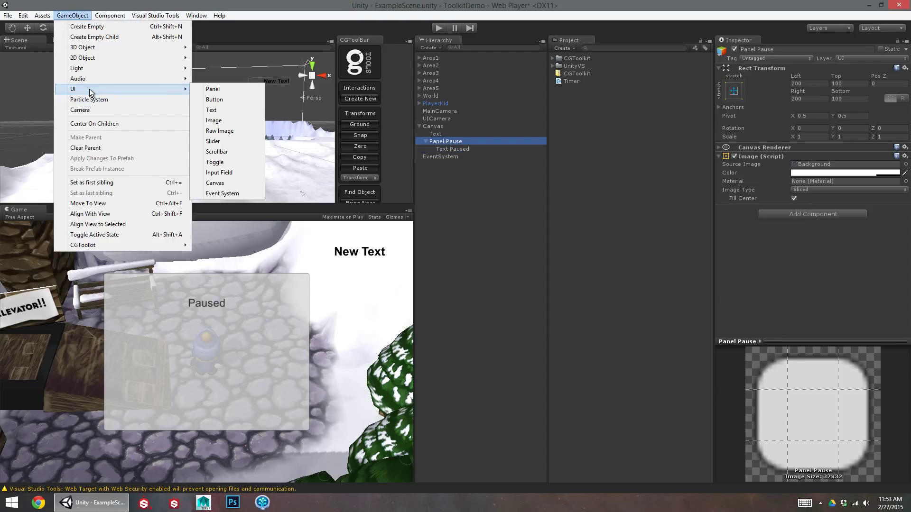
click(214, 99)
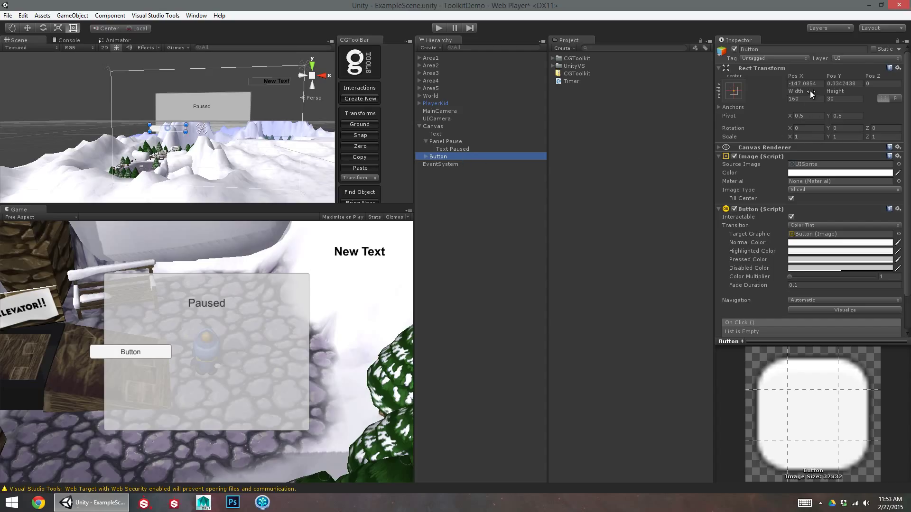
click(795, 84)
text(0)
key(Tab)
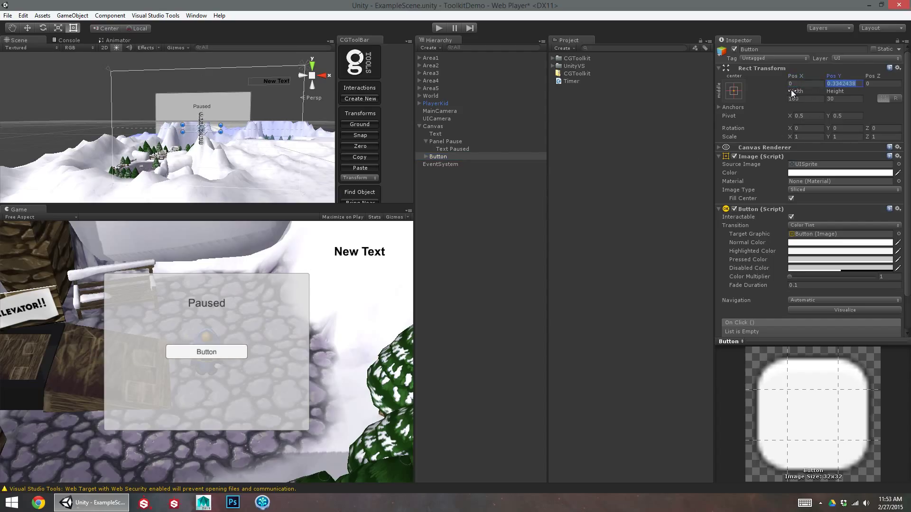
text(0)
key(Tab)
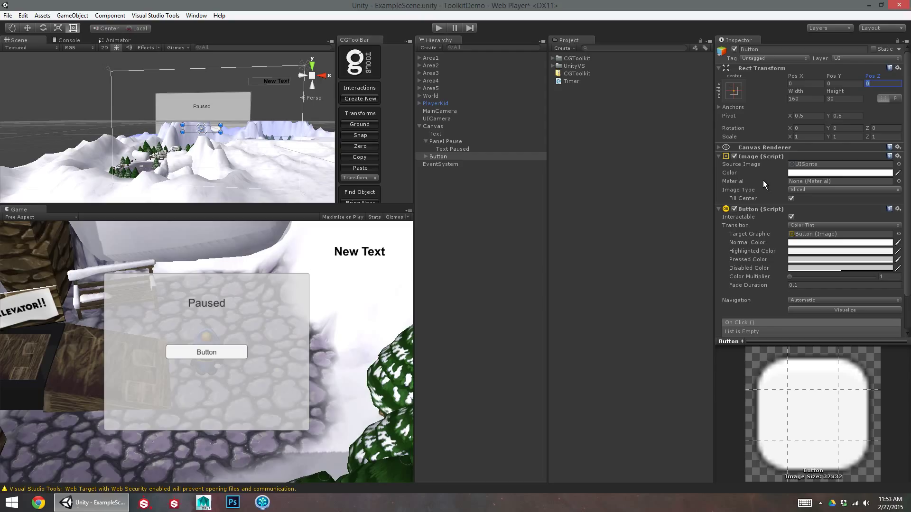
Rename the new button object as Button Resume
scroll(784, 204, down, 3)
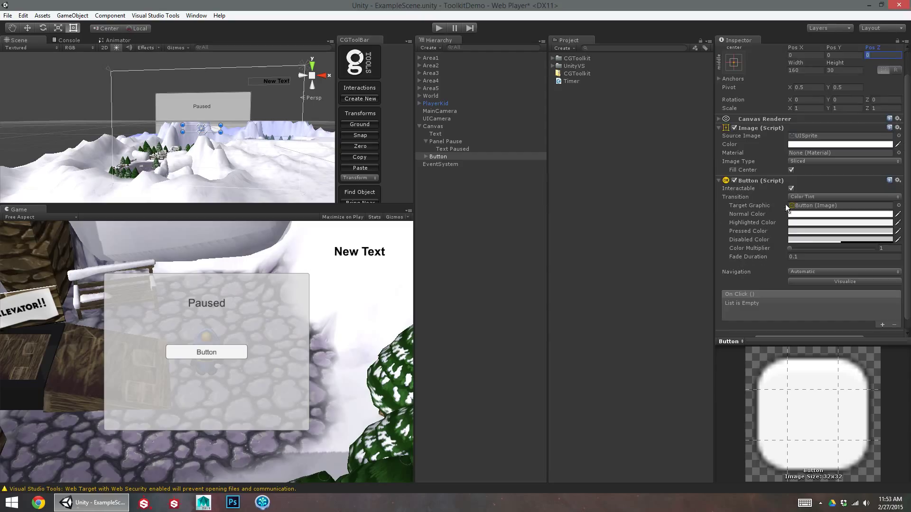
click(430, 156)
click(439, 156)
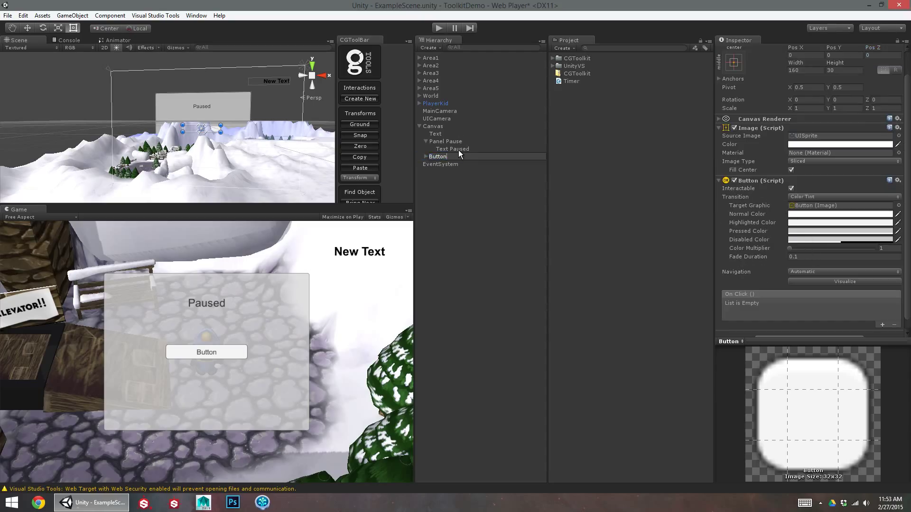
text(Resume)
key(Return)
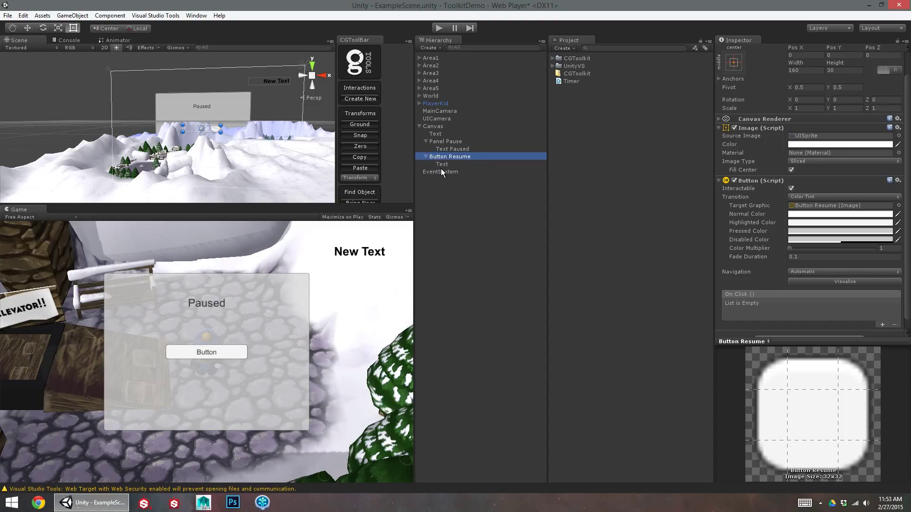
Set the label of Button Resume to "Resume Game" and make the button a child of Panel Pause
click(442, 164)
click(773, 180)
text(Res)
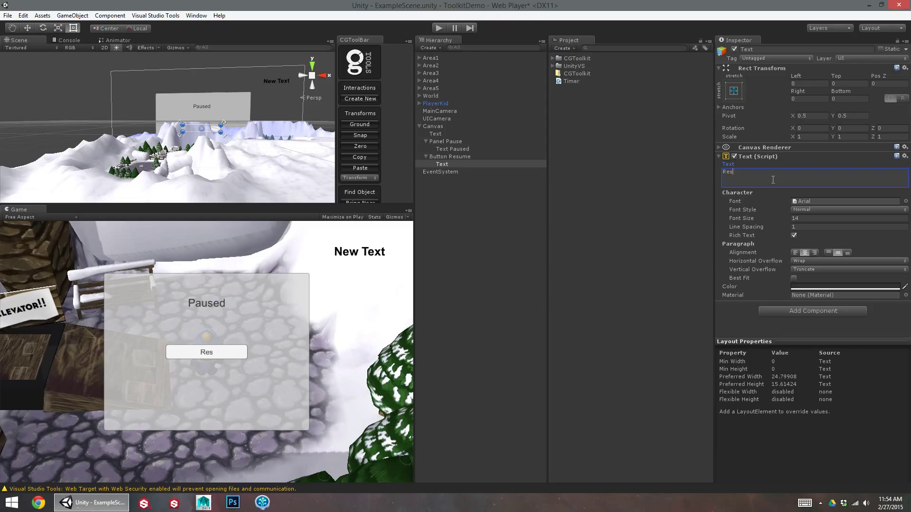
text(ume Game)
key(BackSpace)
click(482, 150)
mouse_move(445, 141)
mouse_down()
mouse_move(442, 159)
mouse_move(450, 143)
mouse_up()
Toggle the active state of Panel Pause a few times and leave the panel deactivated
click(446, 141)
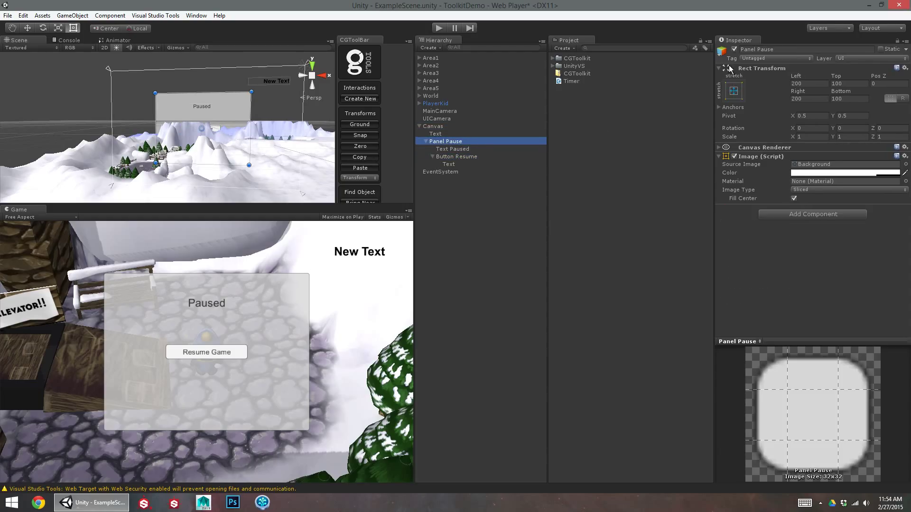
click(735, 50)
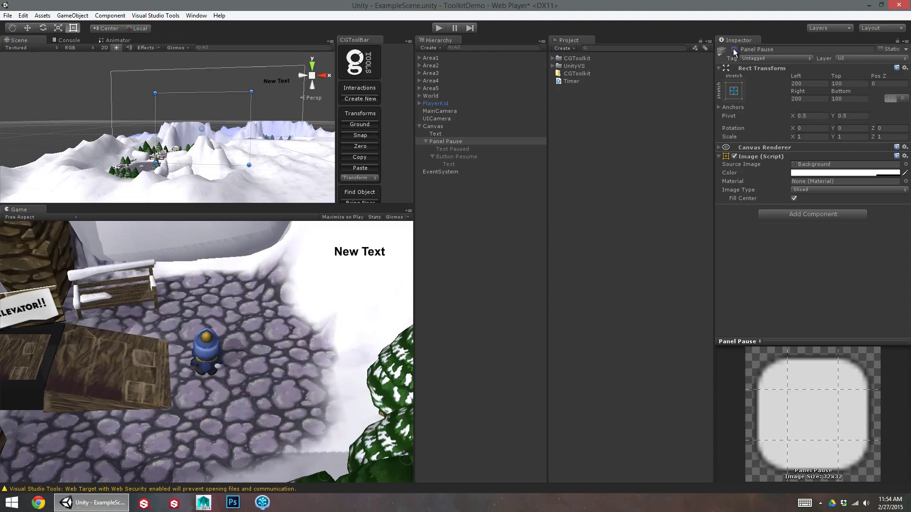
click(735, 50)
click(734, 50)
click(735, 50)
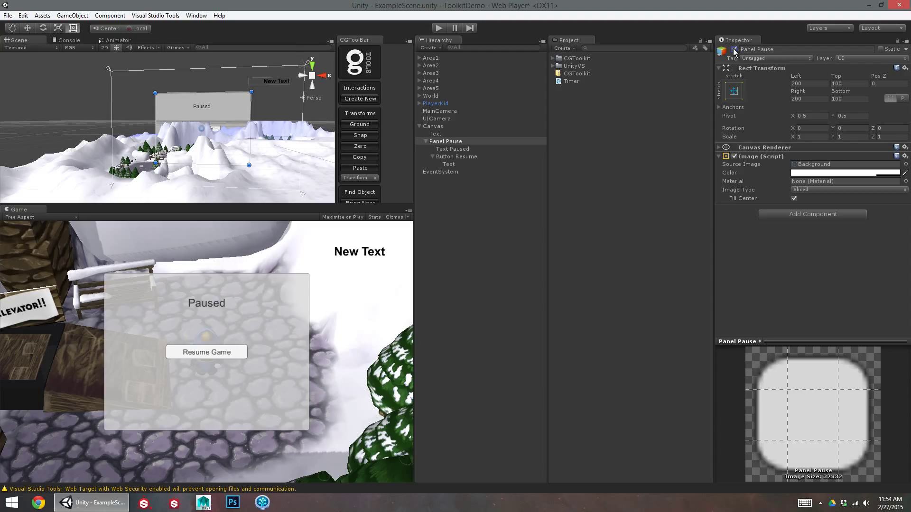
click(734, 50)
Add another UI Button under the Canvas and rename it Button Pause
click(474, 127)
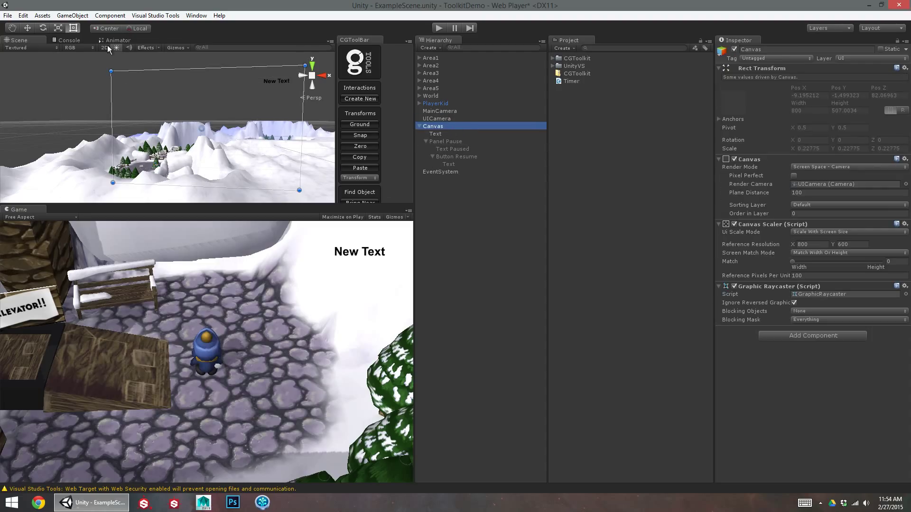
click(86, 18)
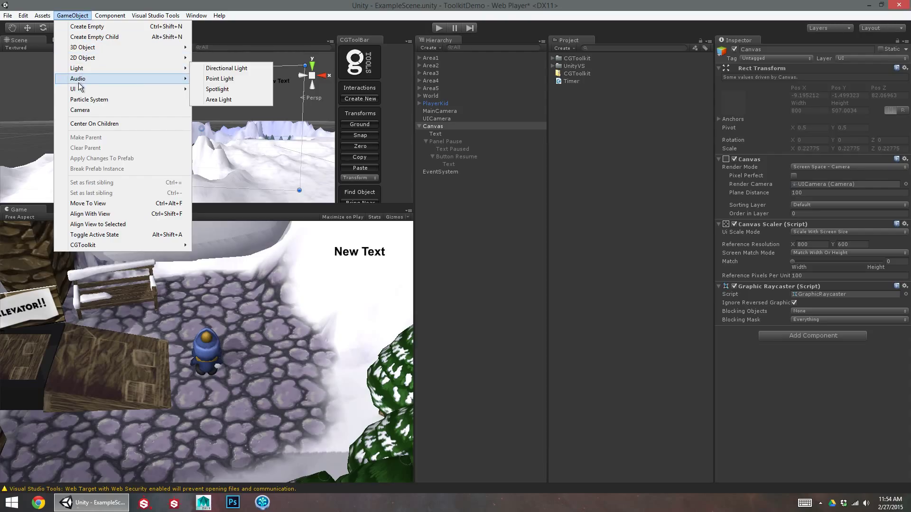
mouse_move(112, 89)
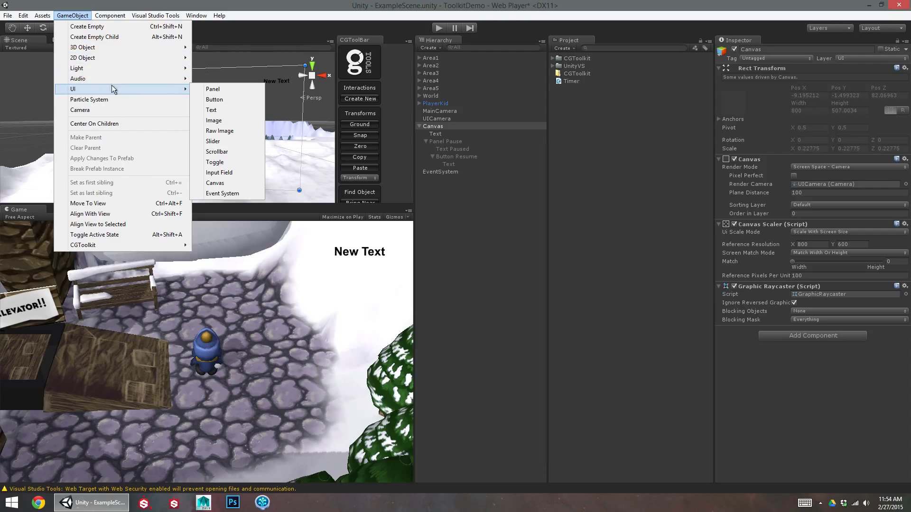
click(214, 100)
click(772, 48)
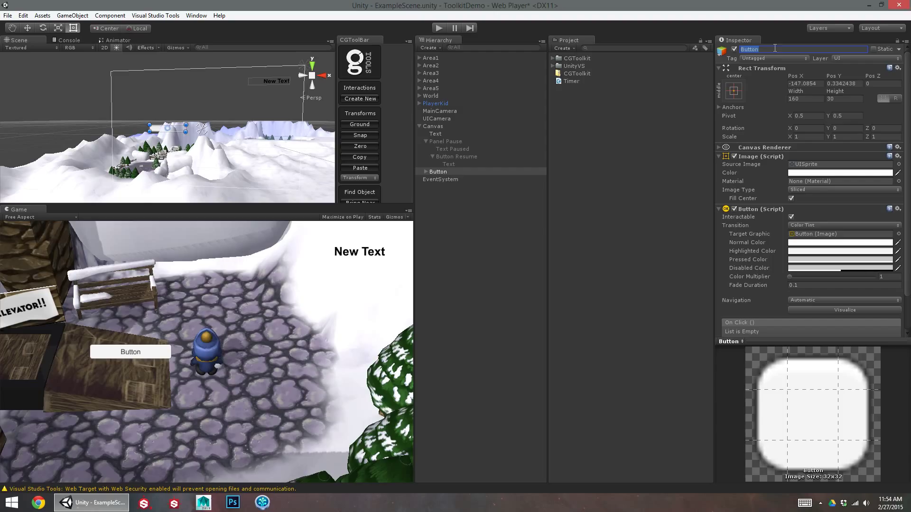
text(Pause)
key(Return)
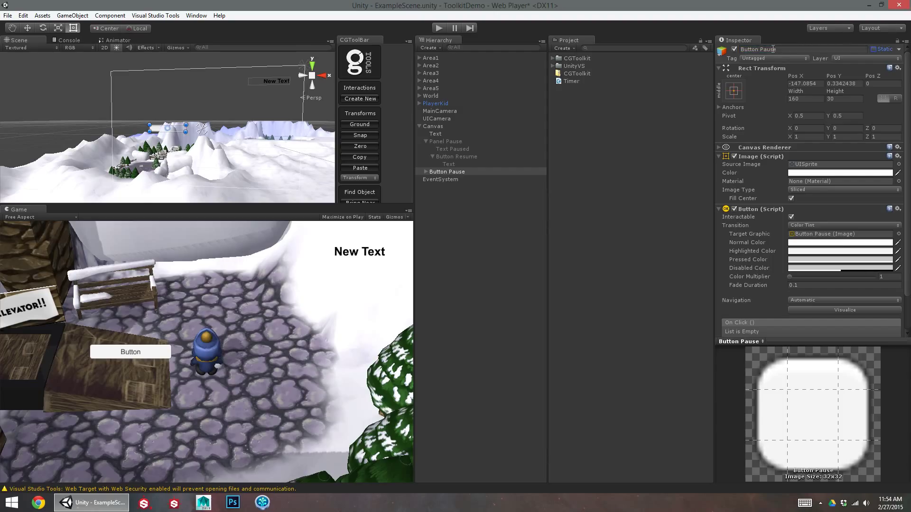
Anchor Button Pause to the canvas's top left and set its Pos X and Pos Y to 0
click(733, 89)
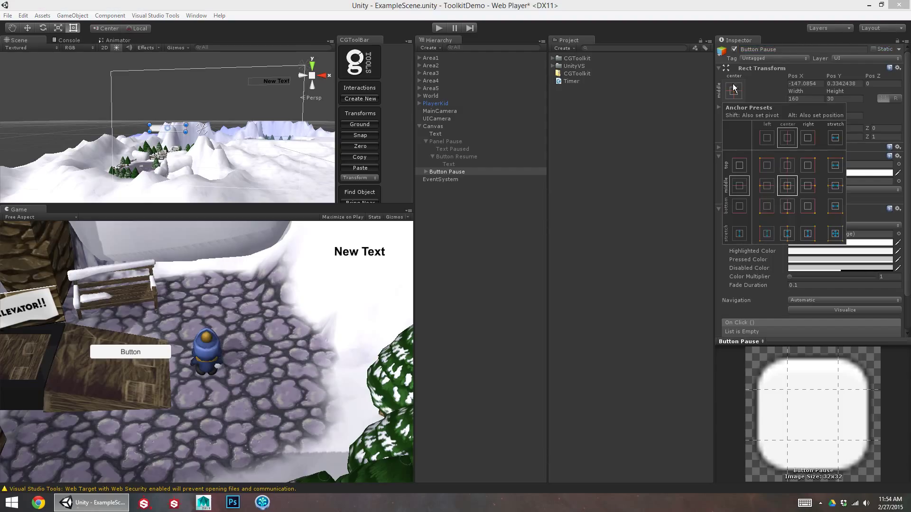
click(810, 166)
click(767, 165)
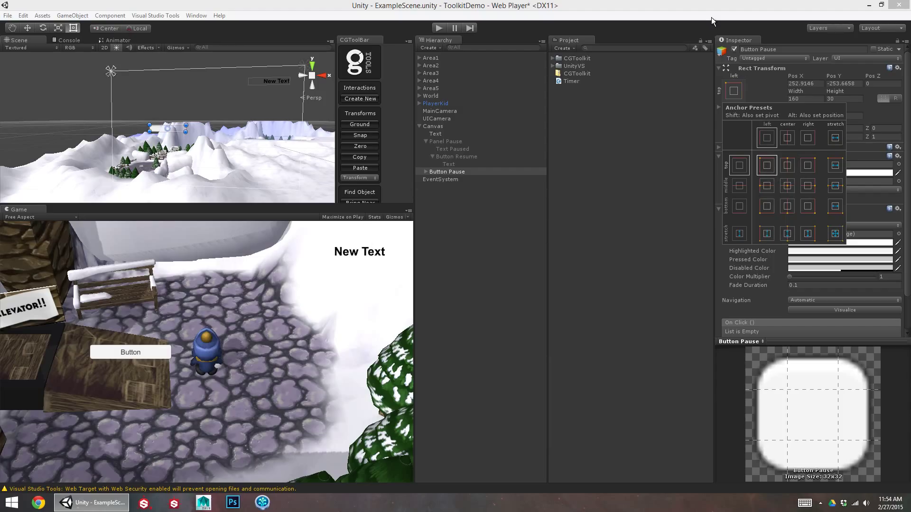
click(814, 83)
click(802, 84)
text(0)
key(Tab)
text(0)
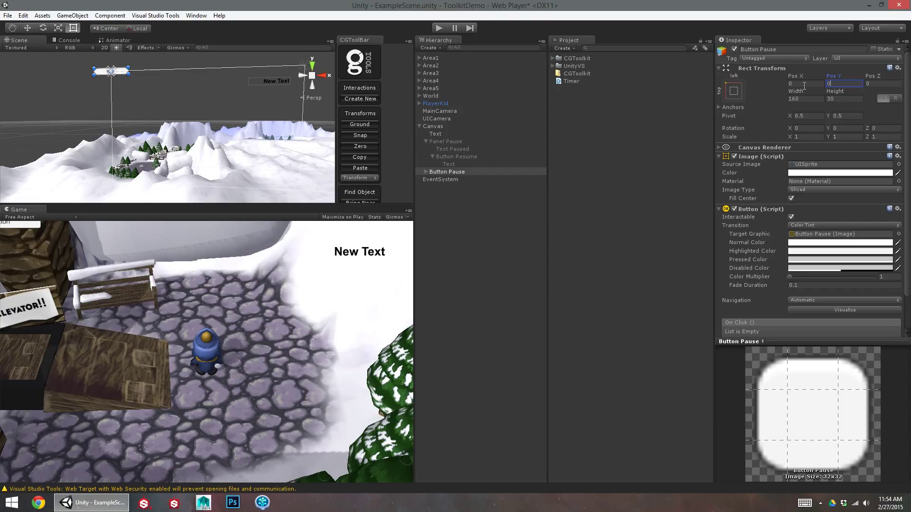
key(Tab)
Set the X and Y pivot of Button Pause to 0
click(800, 115)
text(0)
key(Tab)
text(0)
key(Tab)
Move Button Pause fully inside the canvas, a little in from its top-left corner, with the Rect tool
key(f)
key(w)
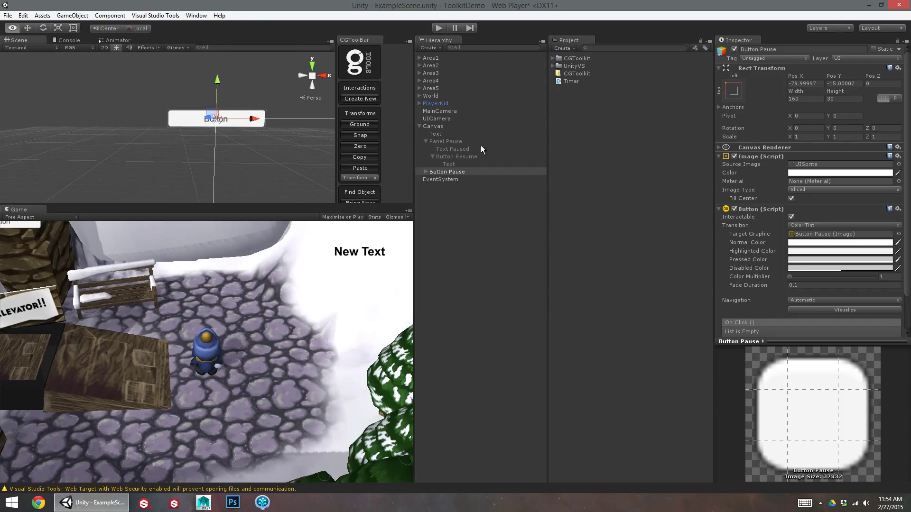
click(734, 93)
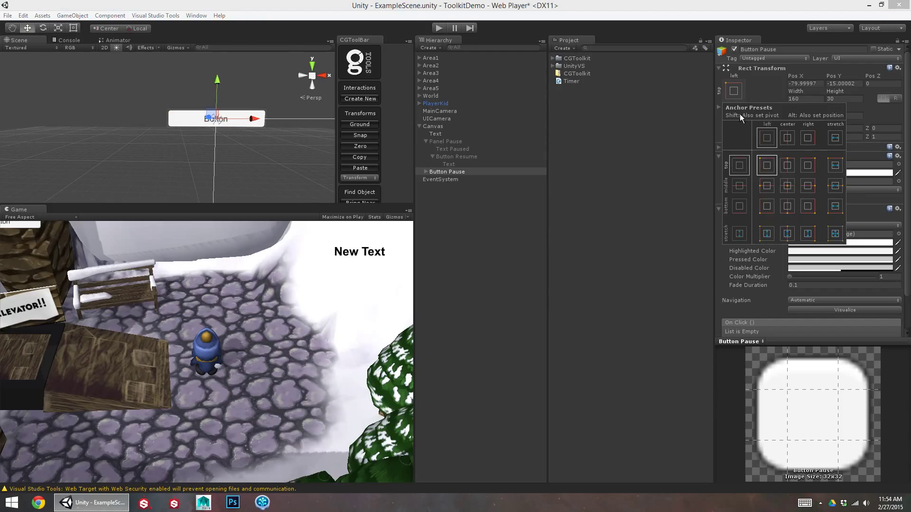
click(793, 75)
drag(793, 76, 795, 74)
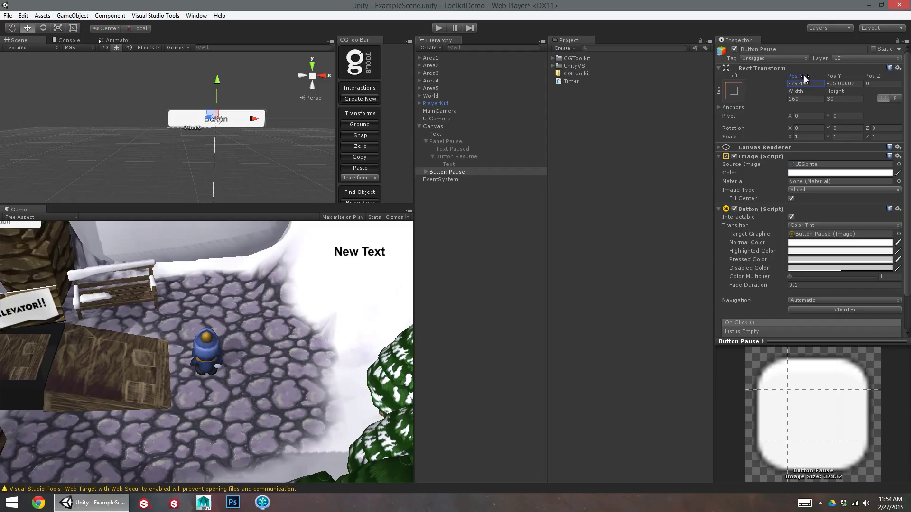
middle_drag(233, 131, 163, 124)
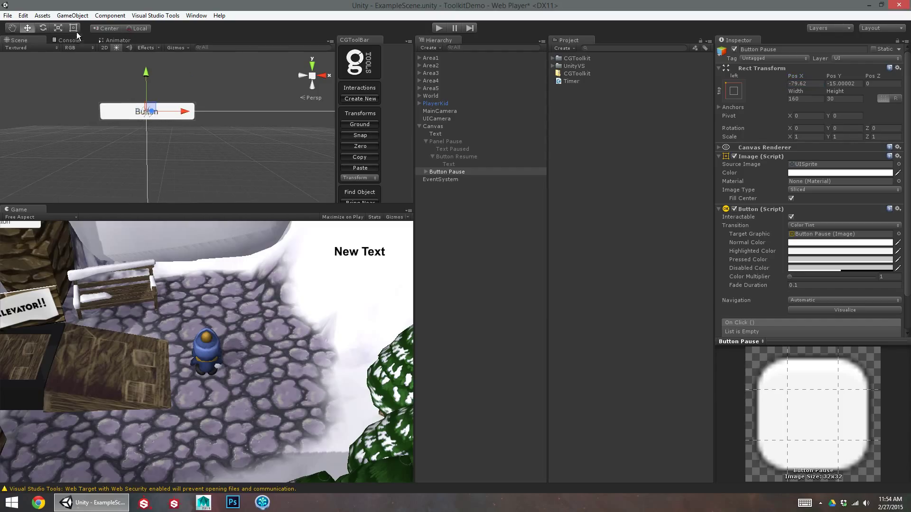
key(t)
drag(129, 112, 210, 142)
Set the label text of Button Pause to "Pause"
click(424, 171)
click(442, 179)
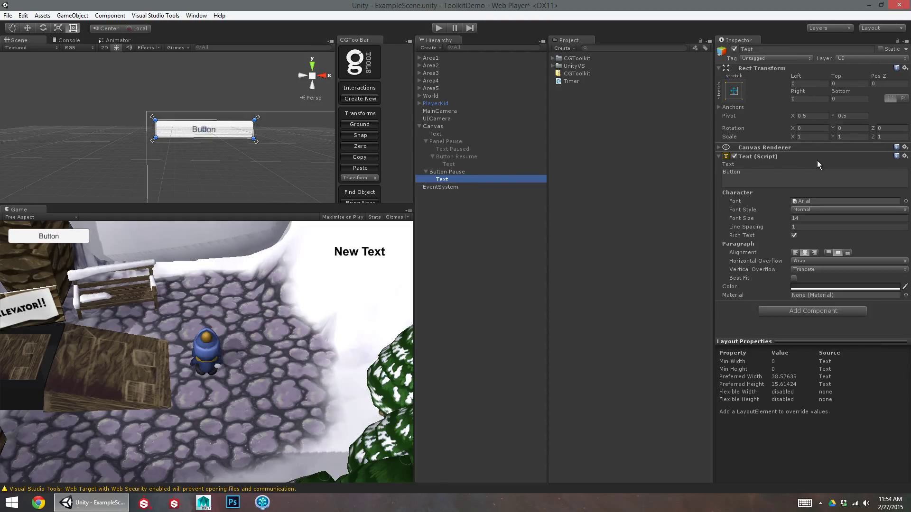
click(805, 173)
text(Psue)
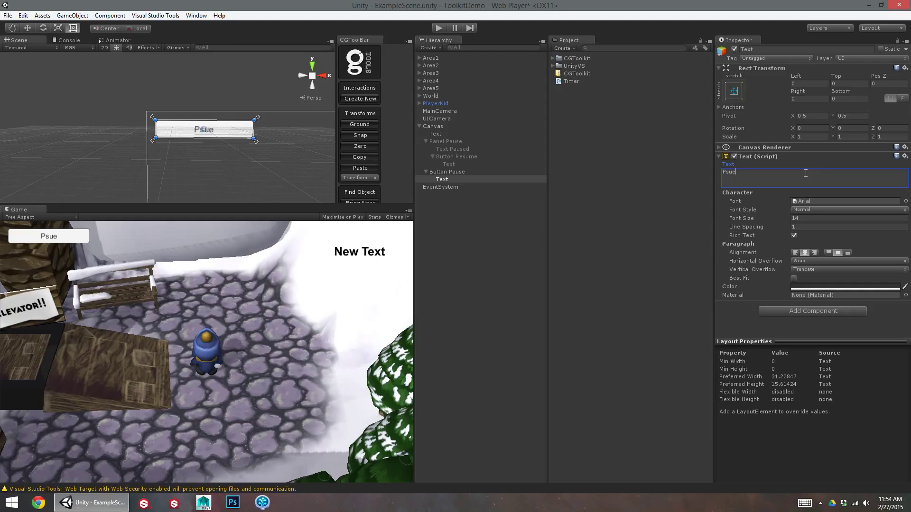
key(BackSpace)
key(BackSpace)
key(BackSpace)
text(asue)
key(BackSpace)
key(BackSpace)
key(BackSpace)
key(BackSpace)
text(ause)
key(Tab)
Narrow Button Pause from its right edge to fit its label more closely, and select Panel Pause
click(472, 172)
drag(253, 128, 210, 122)
click(429, 247)
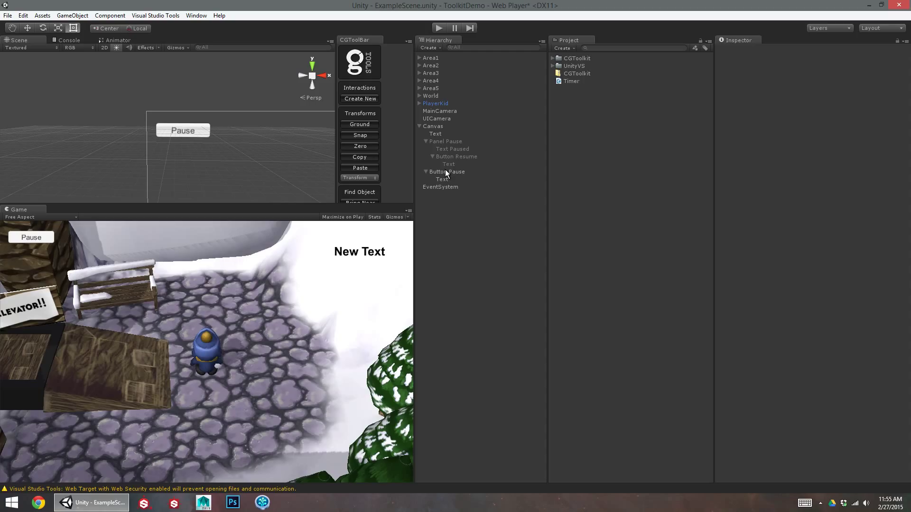
click(442, 142)
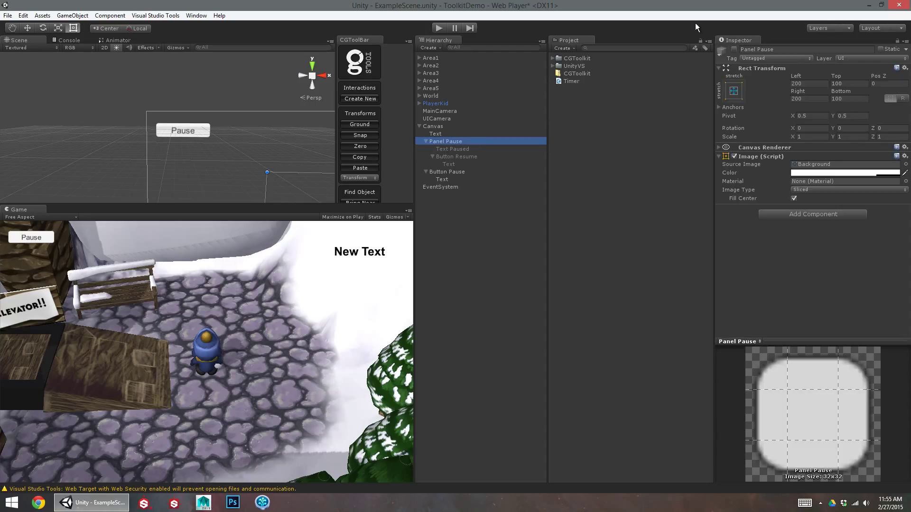
Reactivate Panel Pause and create a C# script named Pause in the project
click(734, 49)
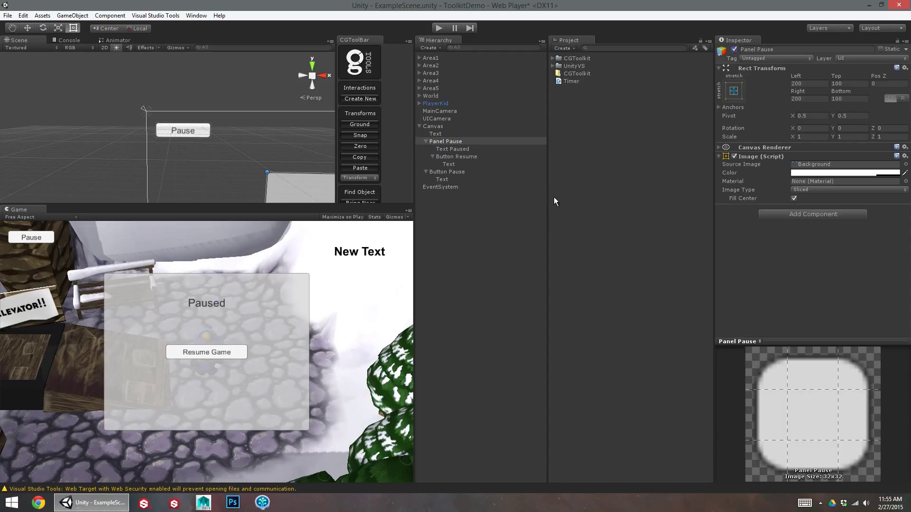
click(596, 107)
right_click(596, 107)
mouse_move(615, 113)
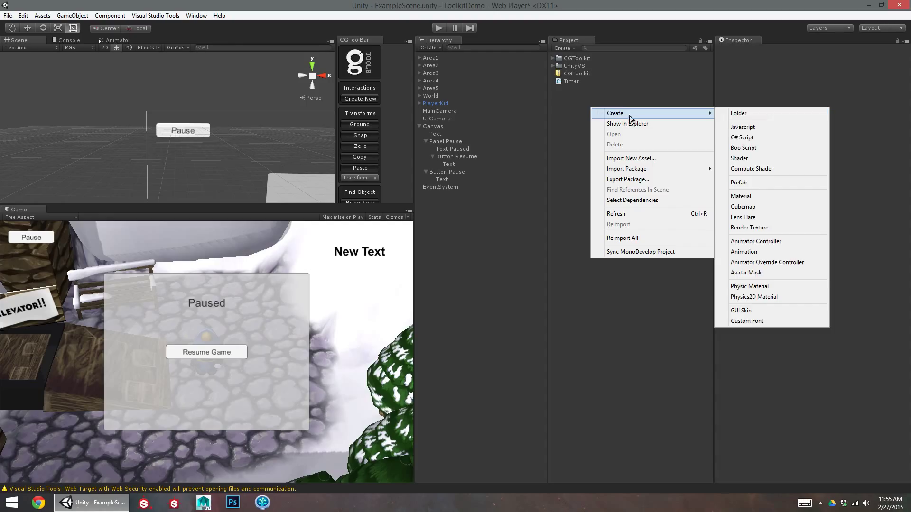
click(742, 137)
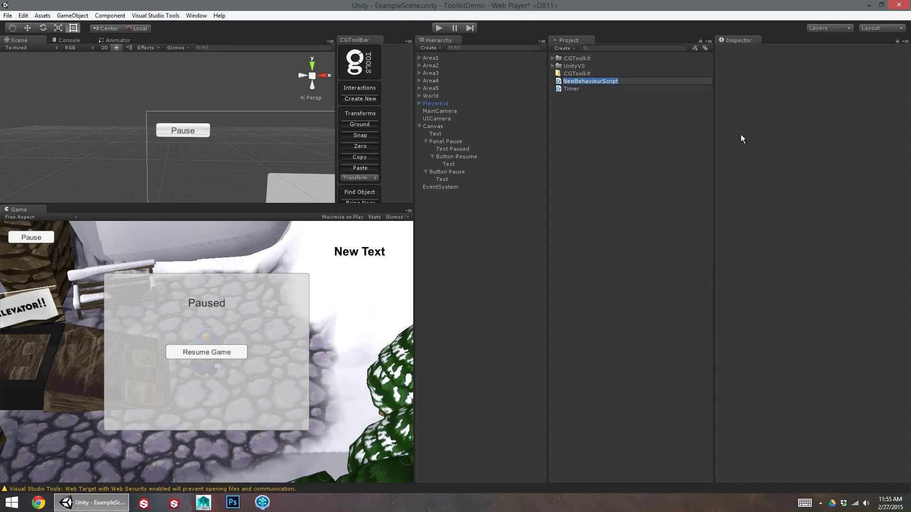
text(Pause)
key(Return)
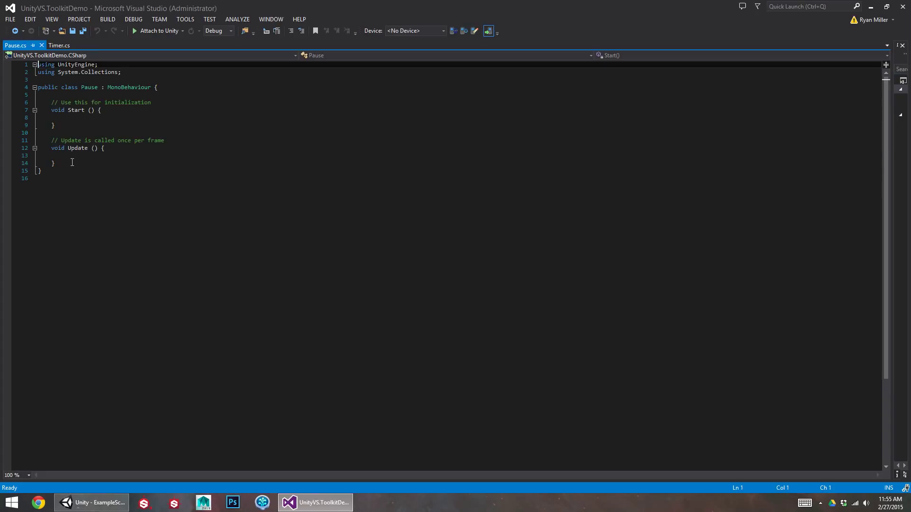
Declare public GameObject variables pauseButton and pausePanel at the start of the Pause class and save the script
click(72, 162)
click(55, 95)
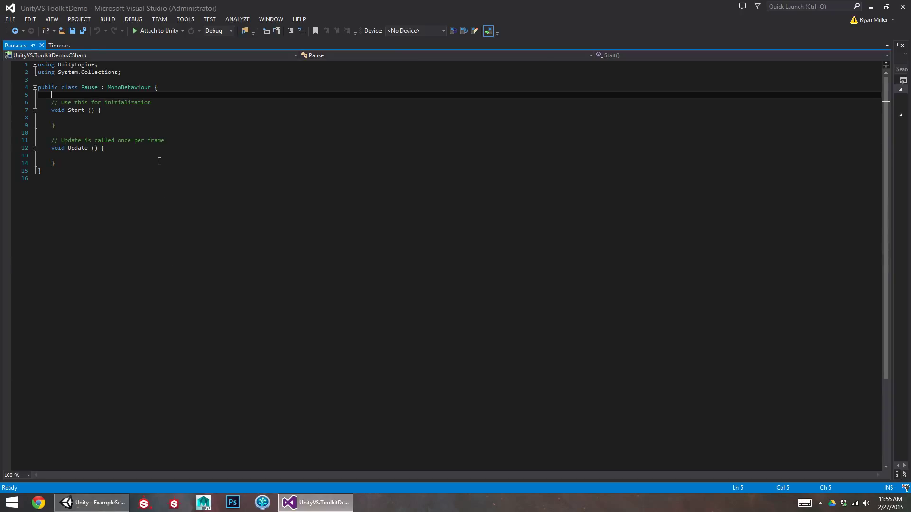
key(Return)
key(Return)
text(public GameObject)
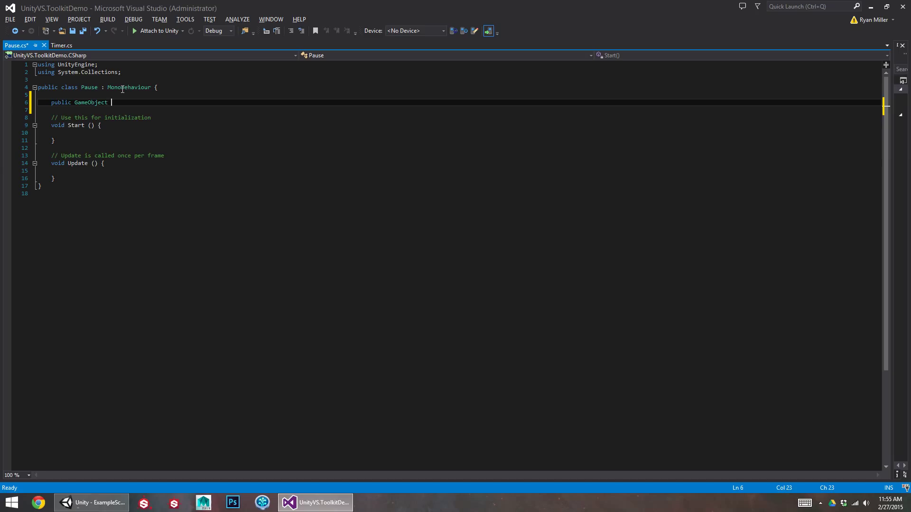
ctrl+scroll(393, 193, up, 6)
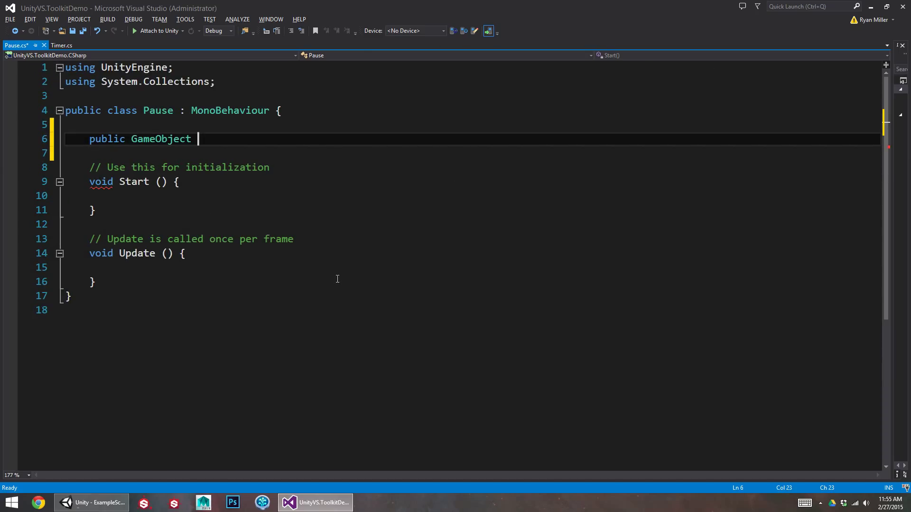
text(pauseButton, pausePanel;)
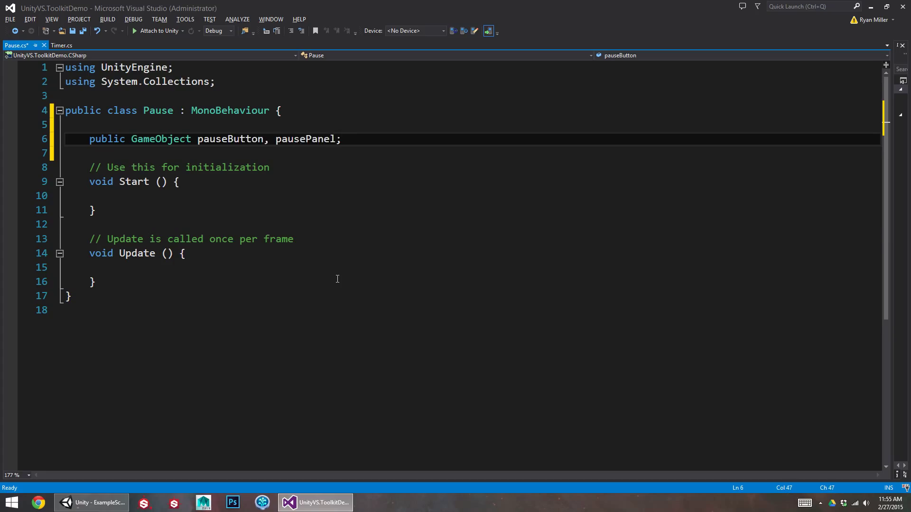
key(ctrl+s)
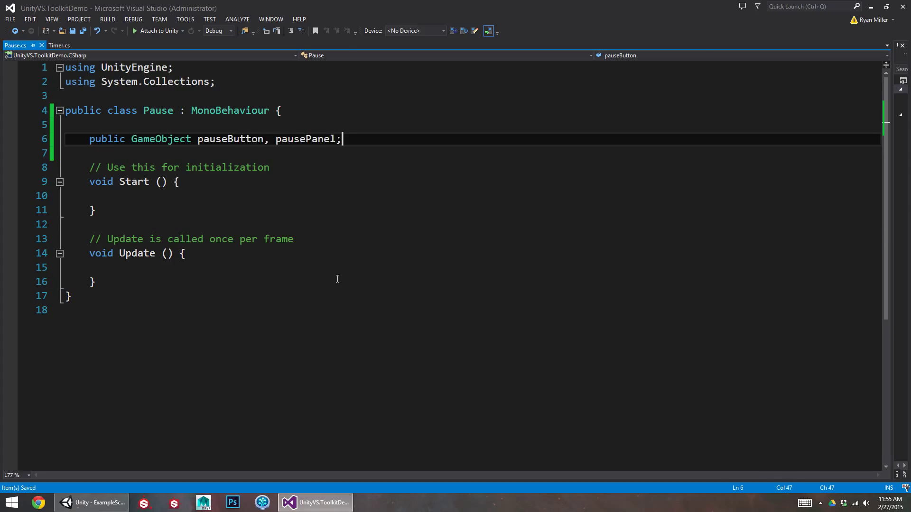
Switch to Unity, attach the Pause script to the Canvas and assign Button Pause and Panel Pause to its matching object references
key(alt+Tab)
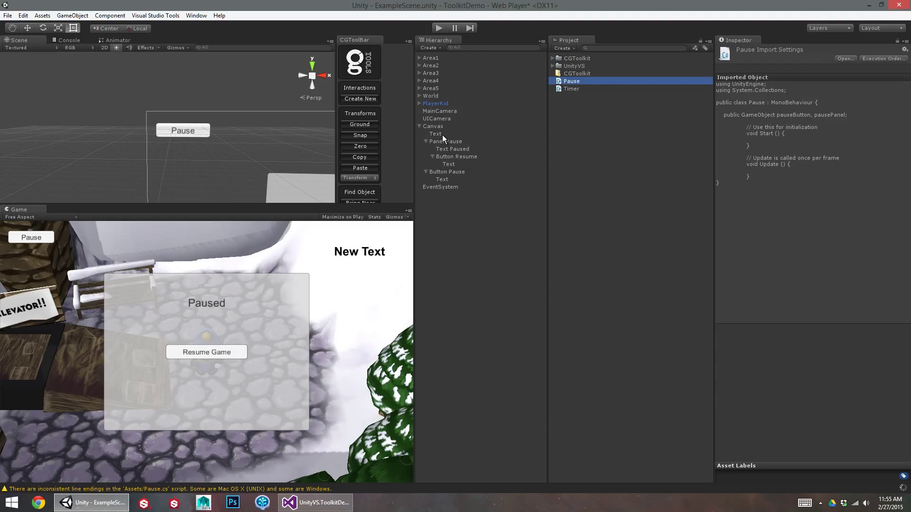
click(441, 171)
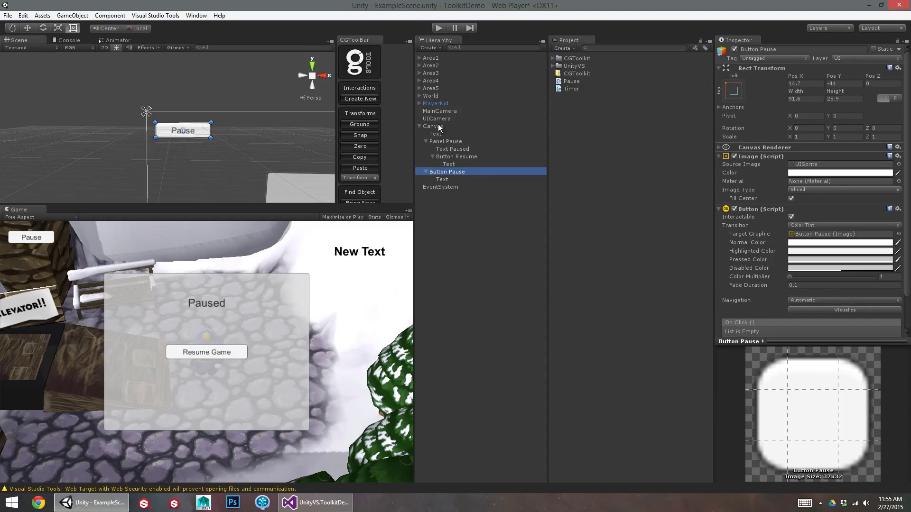
click(445, 126)
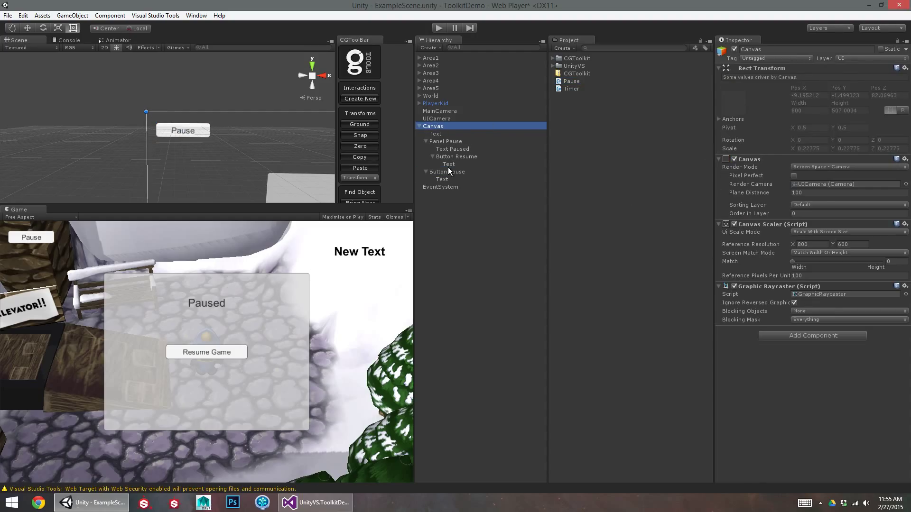
click(448, 166)
click(448, 171)
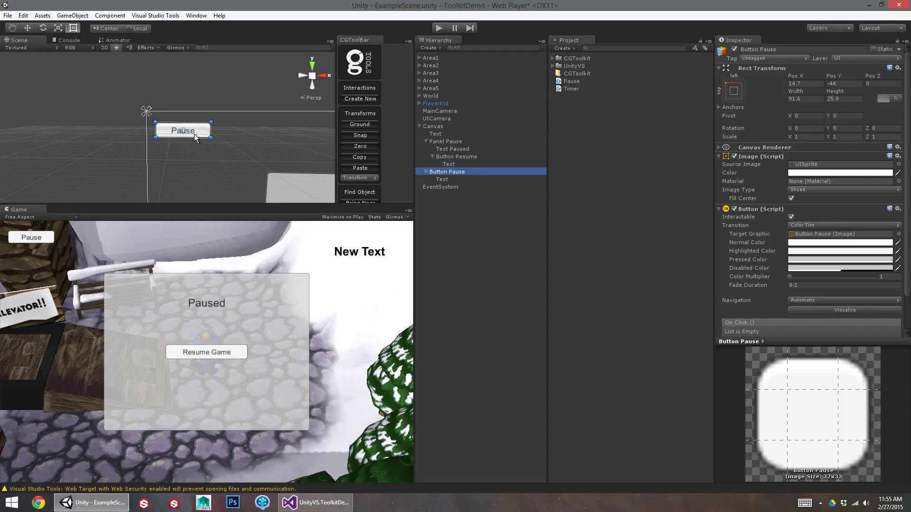
click(439, 126)
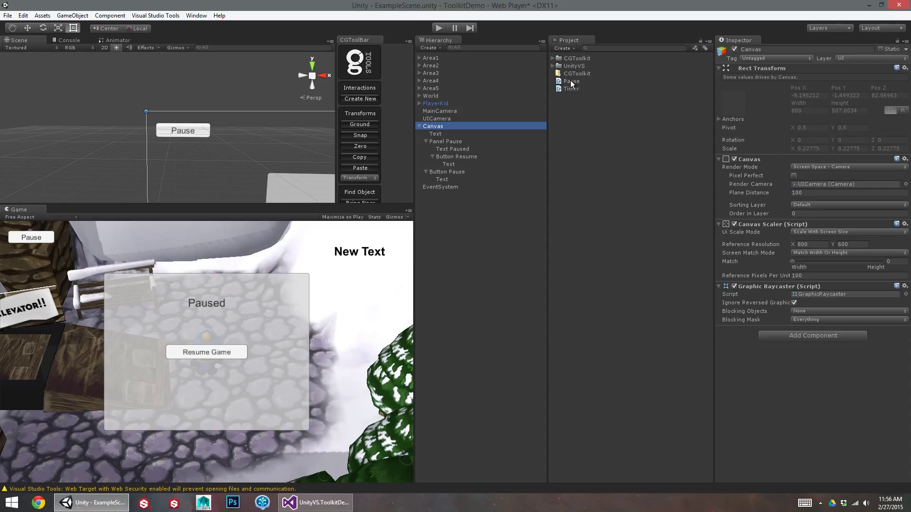
drag(570, 81, 754, 387)
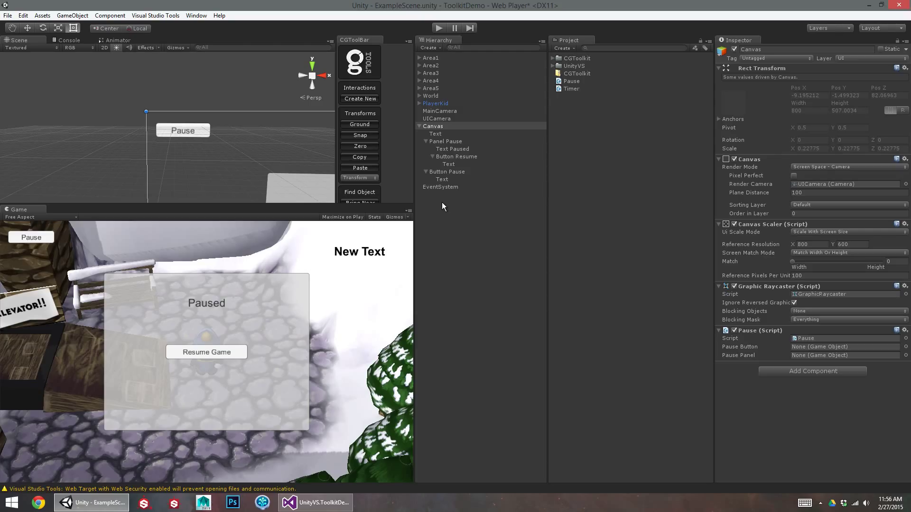
drag(442, 172, 814, 345)
drag(445, 141, 812, 352)
Switch to Visual Studio and delete the Start and Update methods with their comments from the Pause script
key(alt+Tab)
click(146, 196)
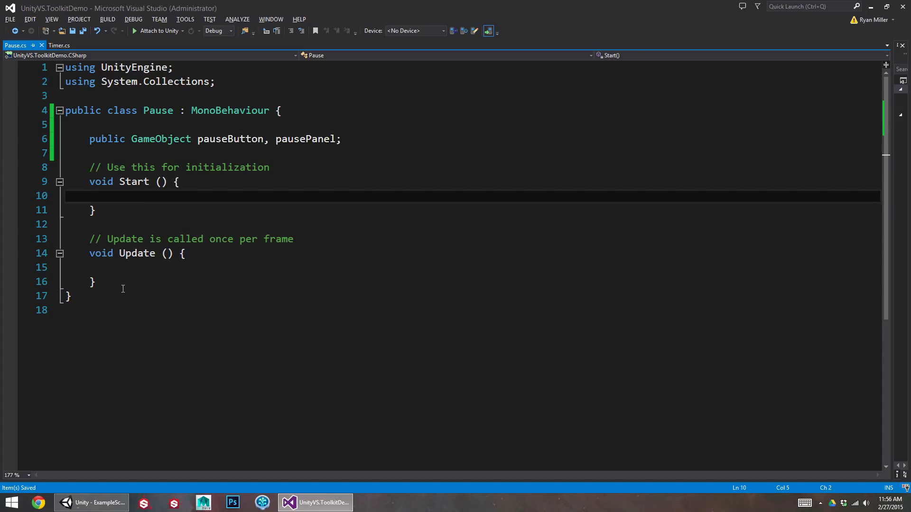
click(122, 282)
shift+click(84, 157)
key(Delete)
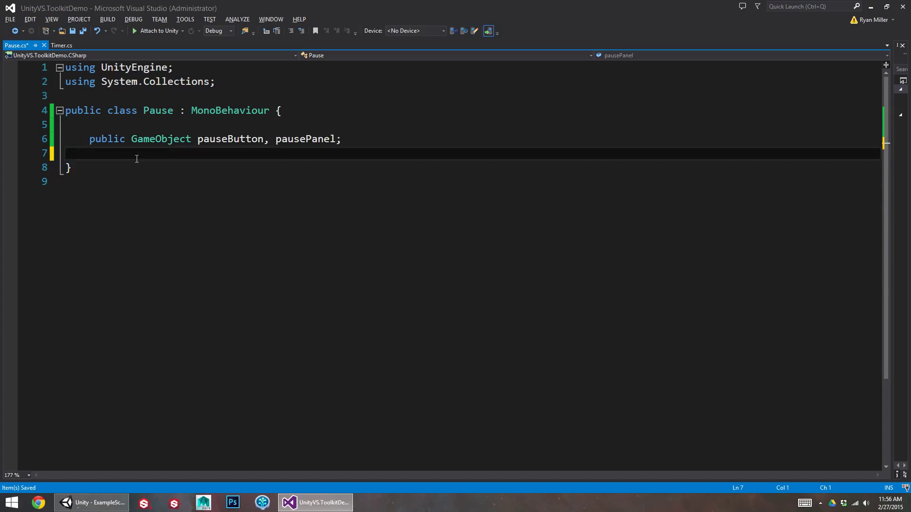
Add a public void Pause() method containing Time.timeScale = 0; below the variables and save the script
key(Return)
text(public voi)
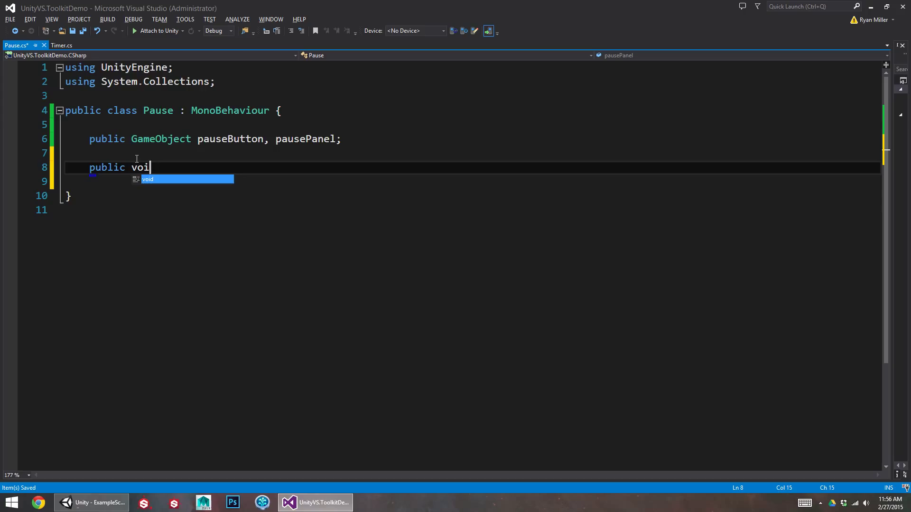
text(d Pause() {)
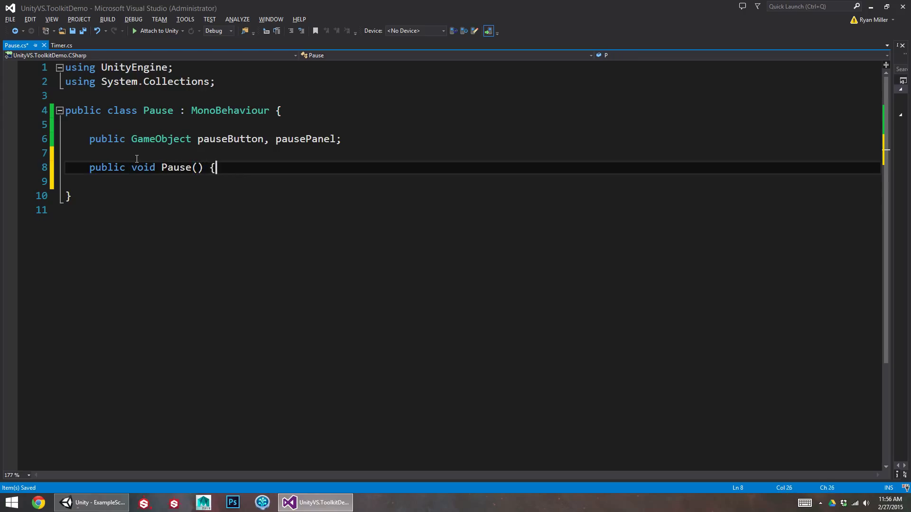
key(Return)
key(Return)
text(})
click(147, 195)
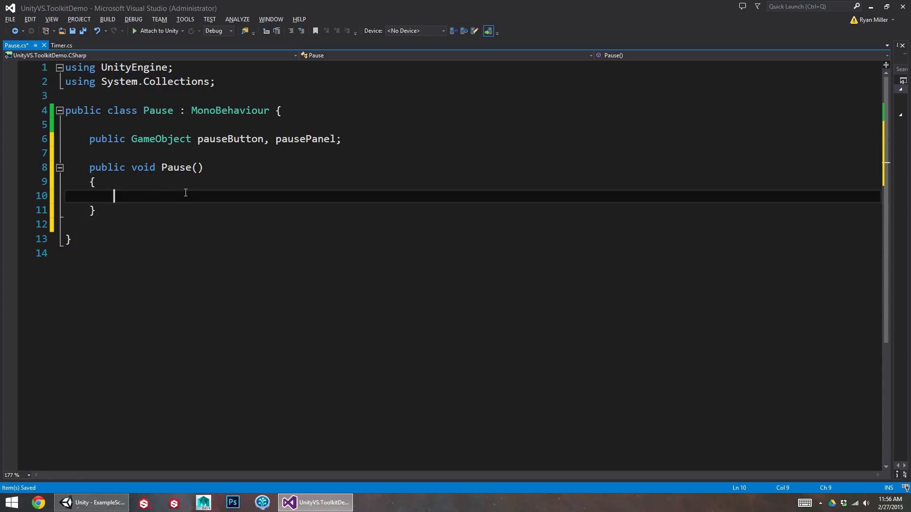
text(Time.timeScale = 0;)
key(ctrl+s)
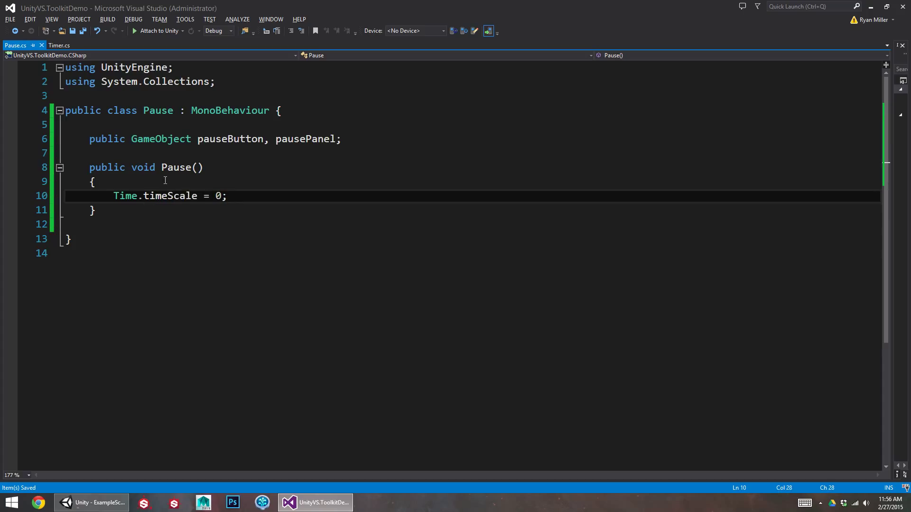
Duplicate the whole Pause() method below the original, separated by a blank line
click(164, 182)
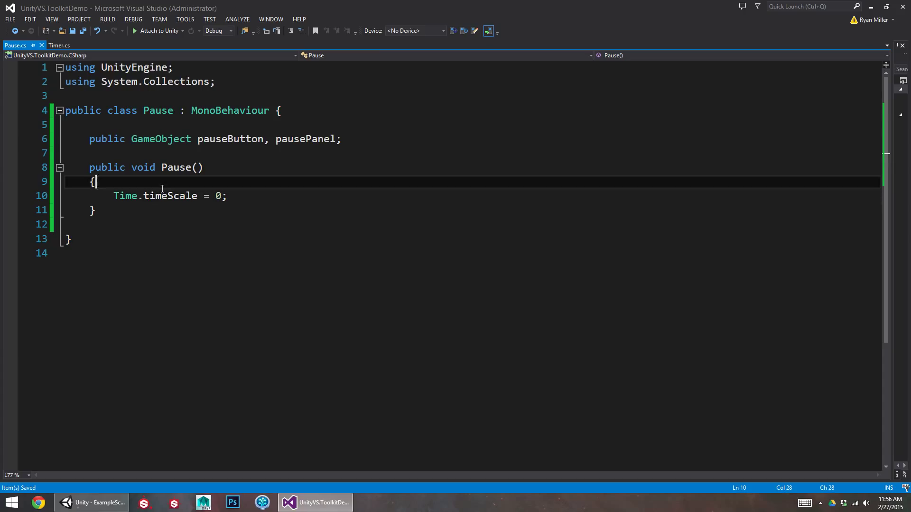
key(Down)
key(Down)
key(Return)
key(Return)
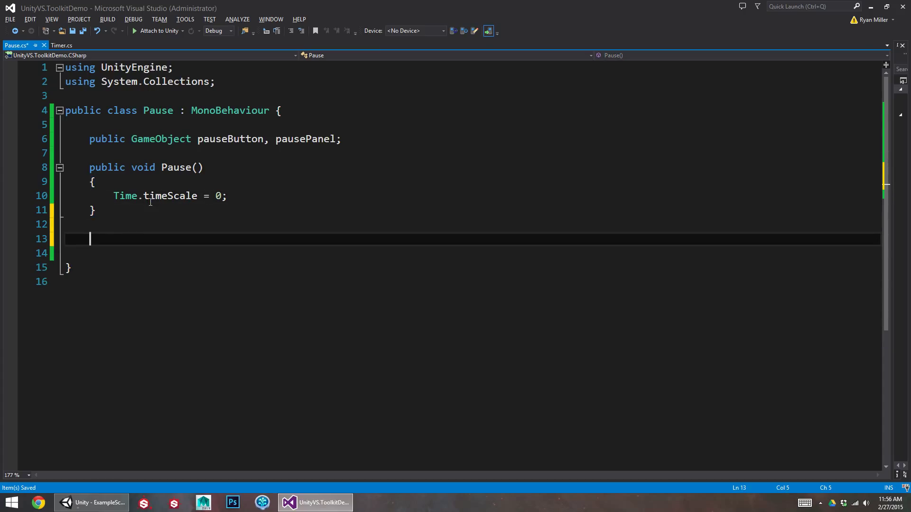
key(shift+Up)
key(shift+Up)
key(shift+Up)
key(shift+Up)
key(shift+Up)
key(ctrl+c)
key(Right)
key(ctrl+v)
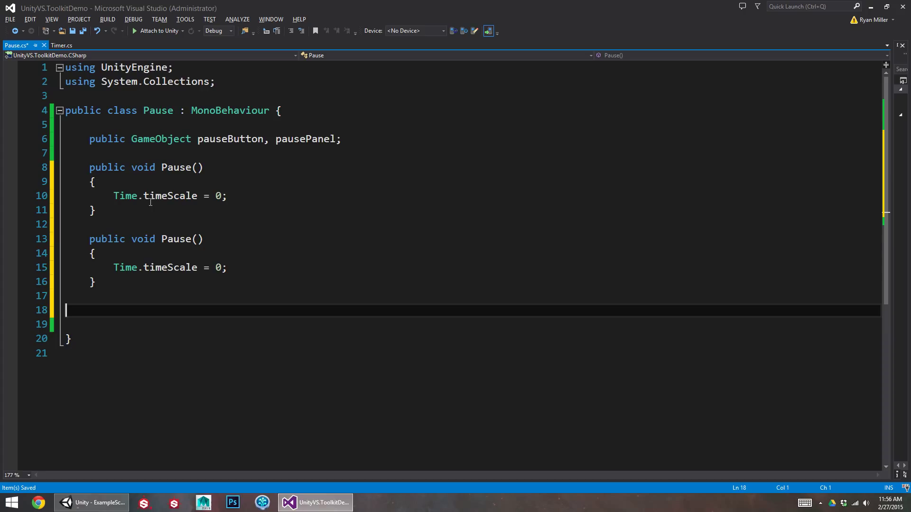
Rename the duplicated method UnPause and set its Time.timeScale to 1
click(159, 239)
text(Un)
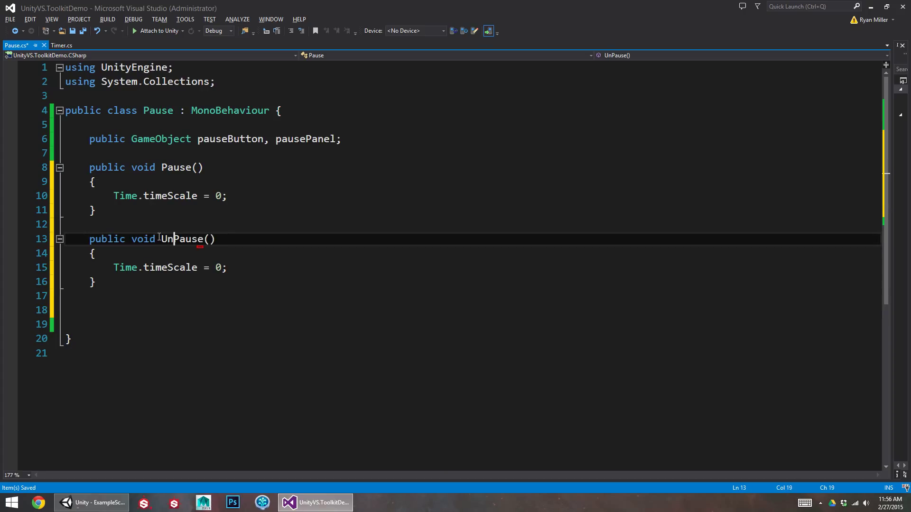
click(221, 263)
key(BackSpace)
text(1)
Remove the surplus blank lines after the UnPause() method and save the script
key(Up)
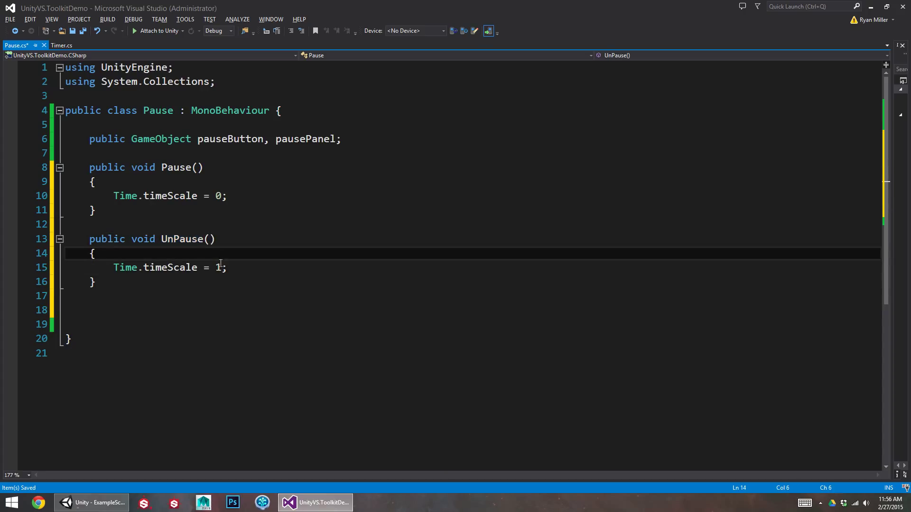
key(Down)
key(Down)
key(Down)
key(Delete)
key(Delete)
key(Delete)
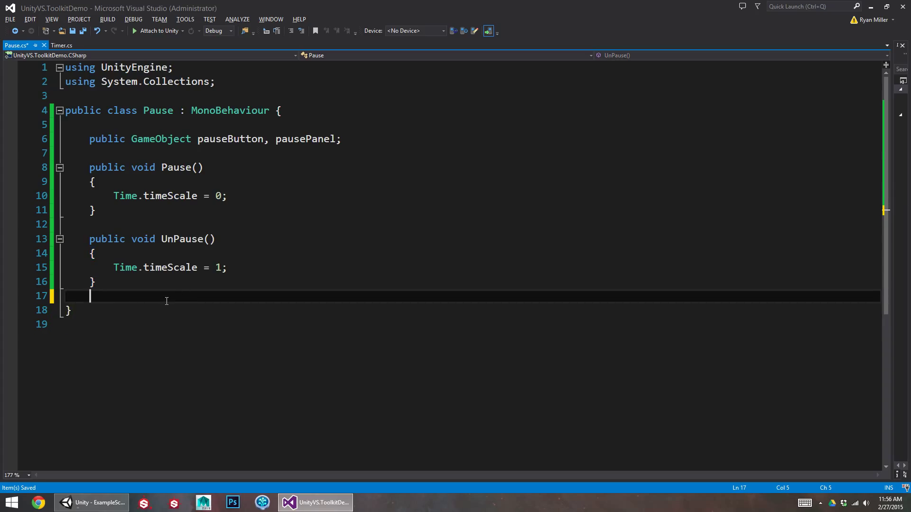
key(ctrl+s)
Rename the Pause() method to OnPause() and the UnPause() method to OnUnPause(), and save the script
key(alt+Tab)
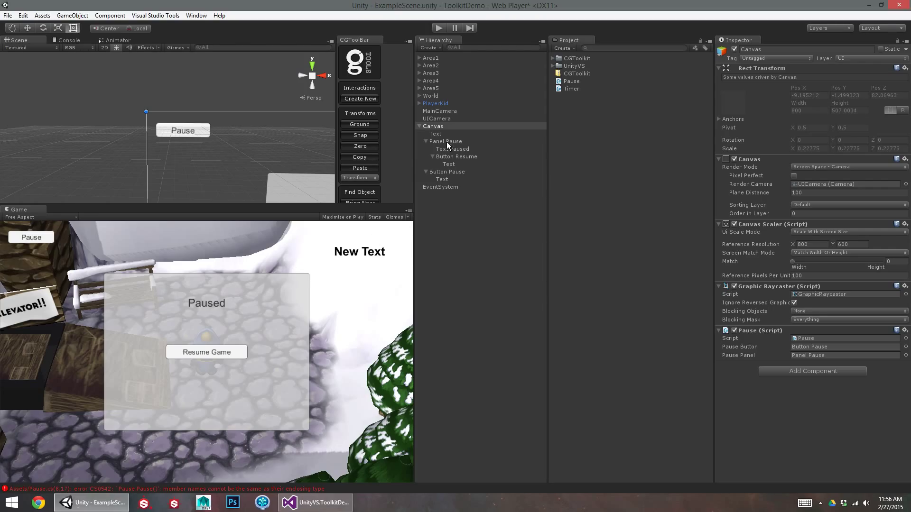
key(alt+Tab)
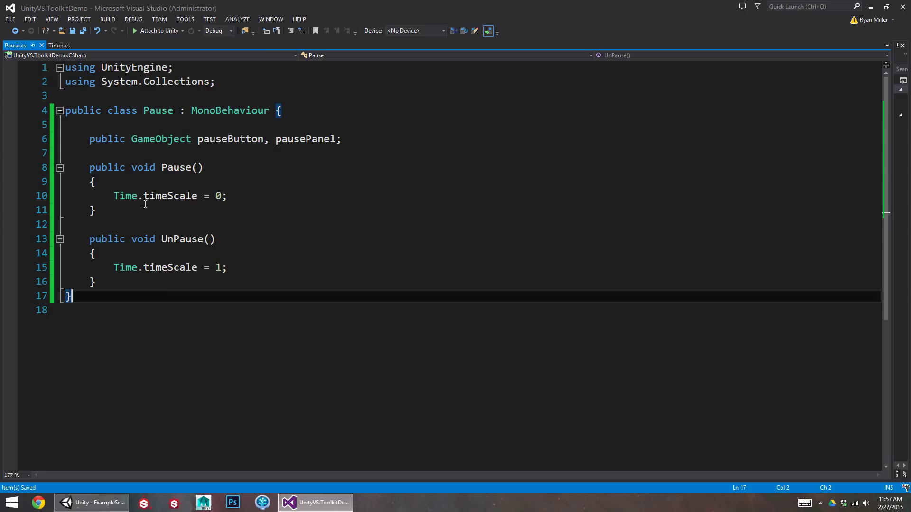
click(161, 168)
double_click(188, 168)
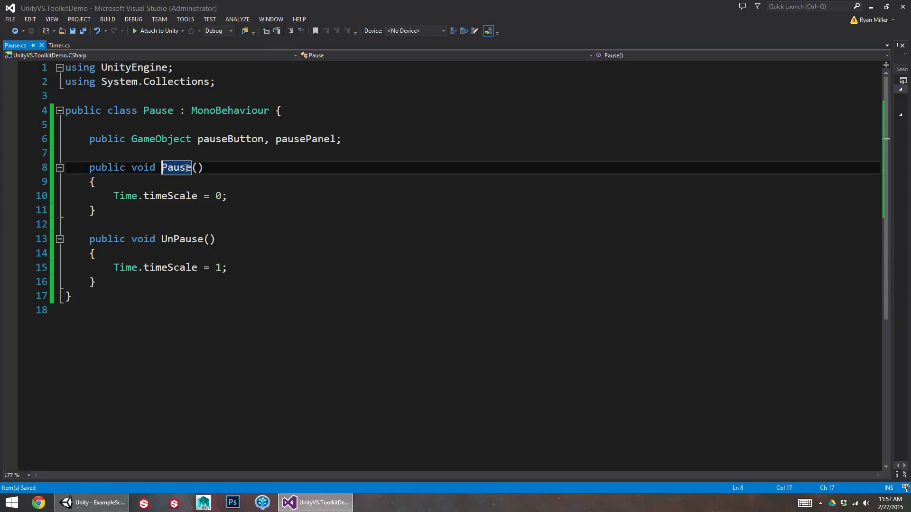
key(Left)
text(On)
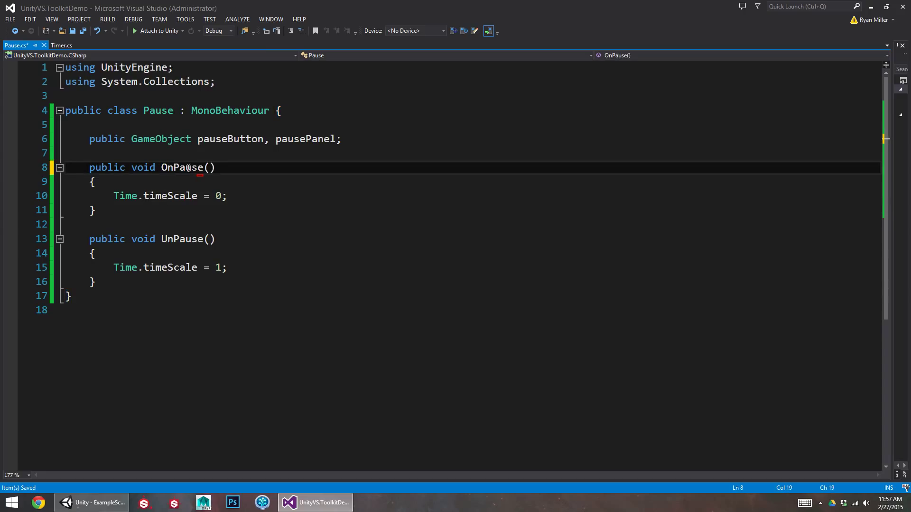
click(162, 239)
text(On)
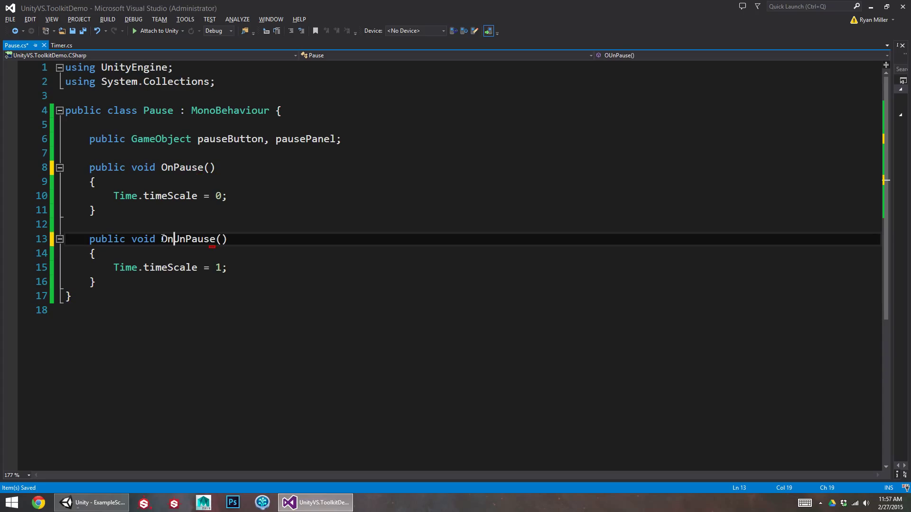
key(ctrl+s)
Switch to Unity and inspect the Pause script component on the Canvas
key(alt+Tab)
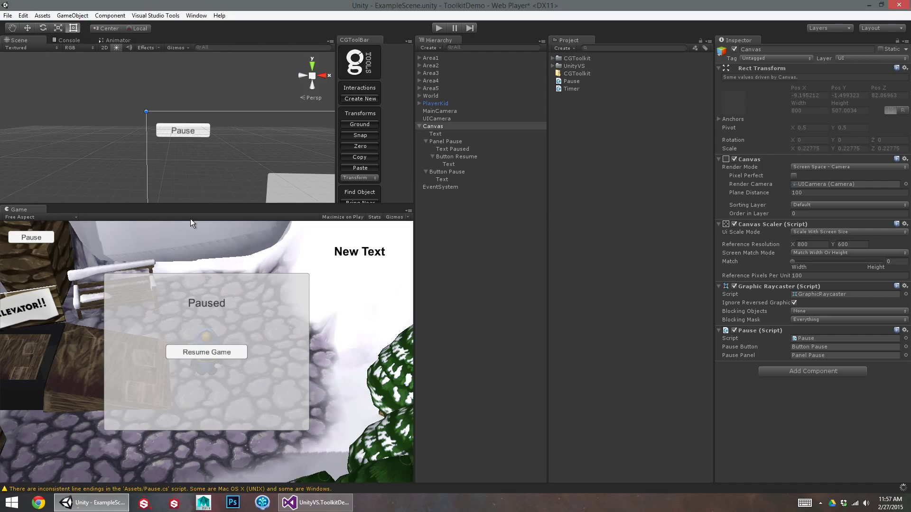
click(461, 204)
click(439, 125)
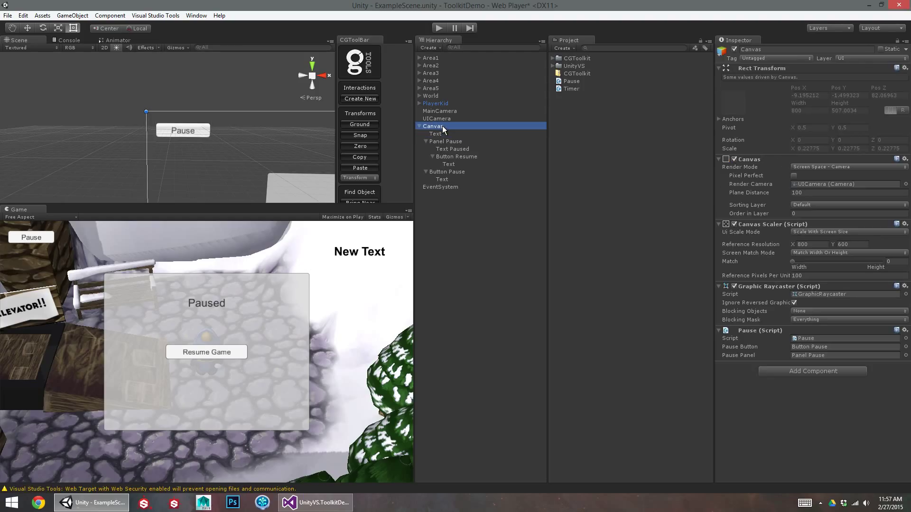
click(754, 328)
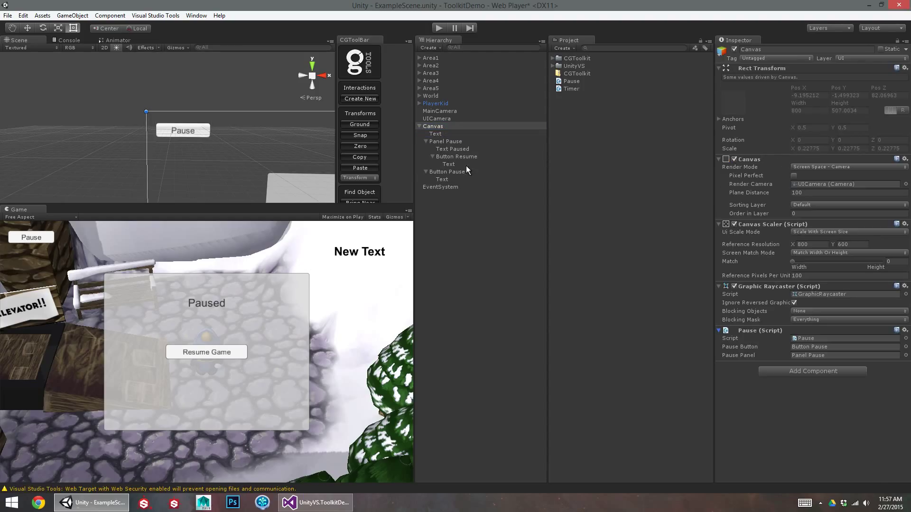
Inspect the components of Button Pause, Panel Pause and the Canvas
click(450, 172)
scroll(745, 275, down, 3)
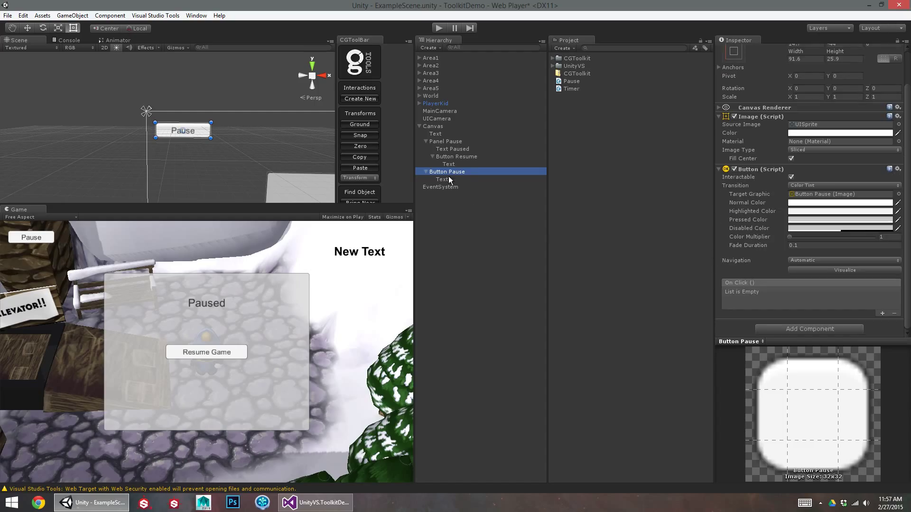
key(alt+Tab)
key(alt+Tab)
click(458, 142)
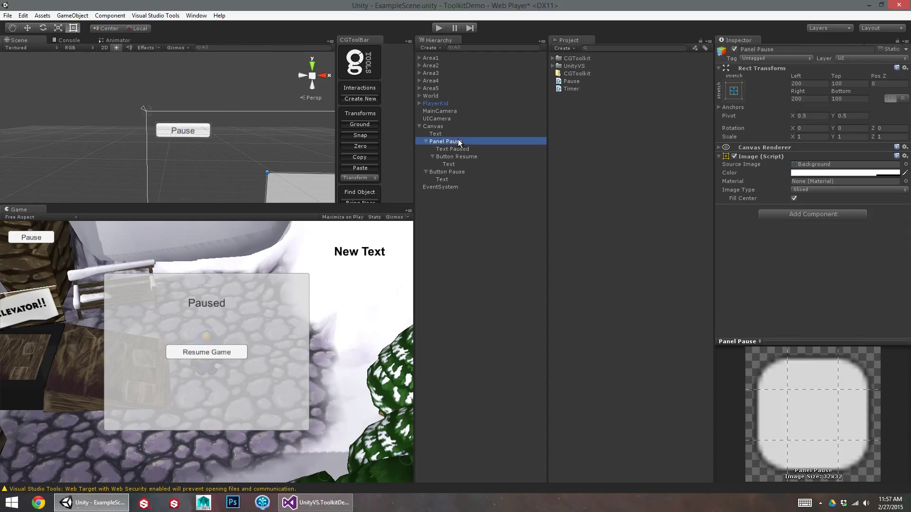
click(434, 127)
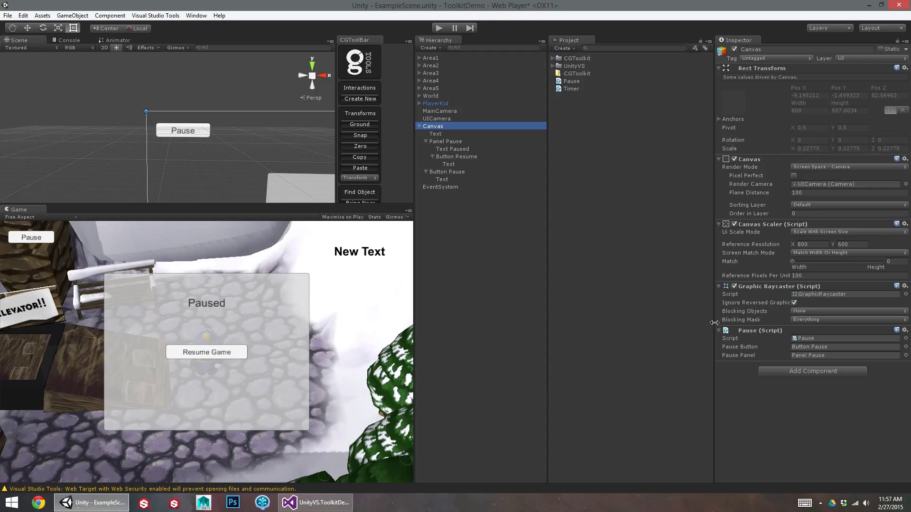
Add an On Click event to Button Pause that calls Pause.OnPause on the Canvas, and try it in play mode
click(452, 171)
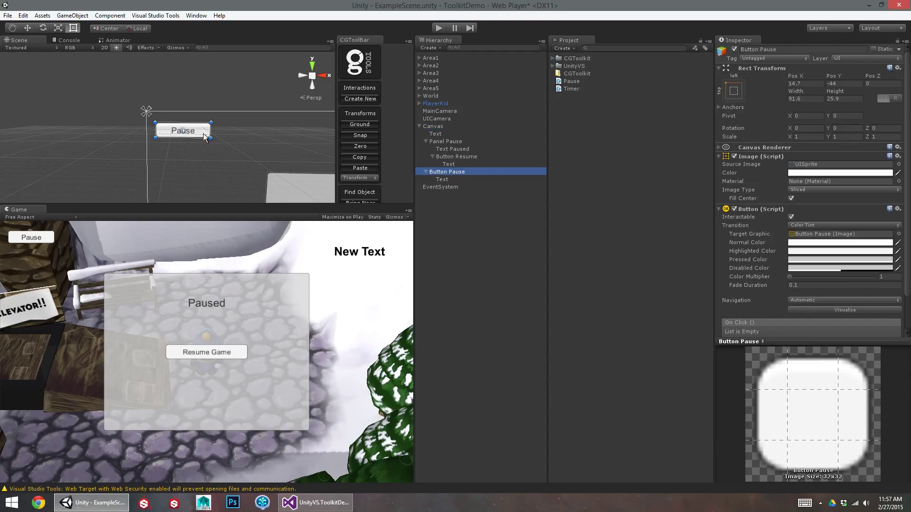
scroll(744, 266, down, 3)
click(744, 288)
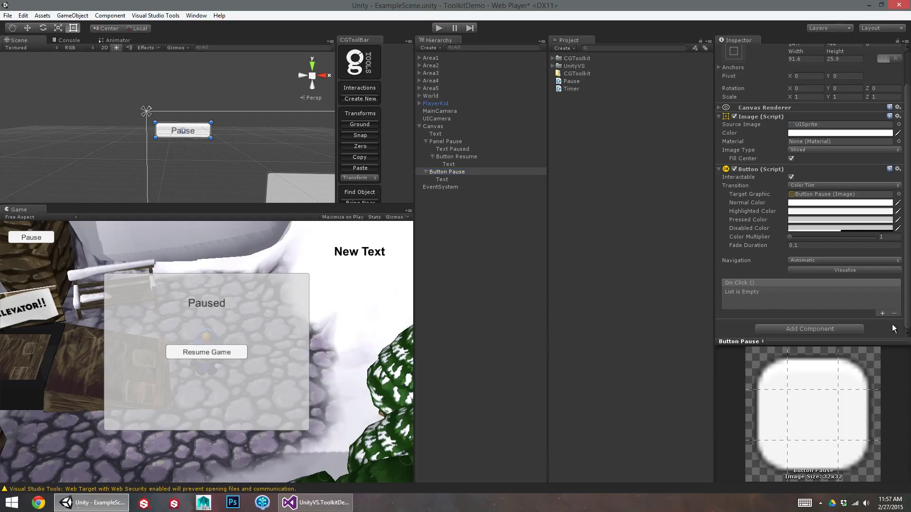
click(881, 314)
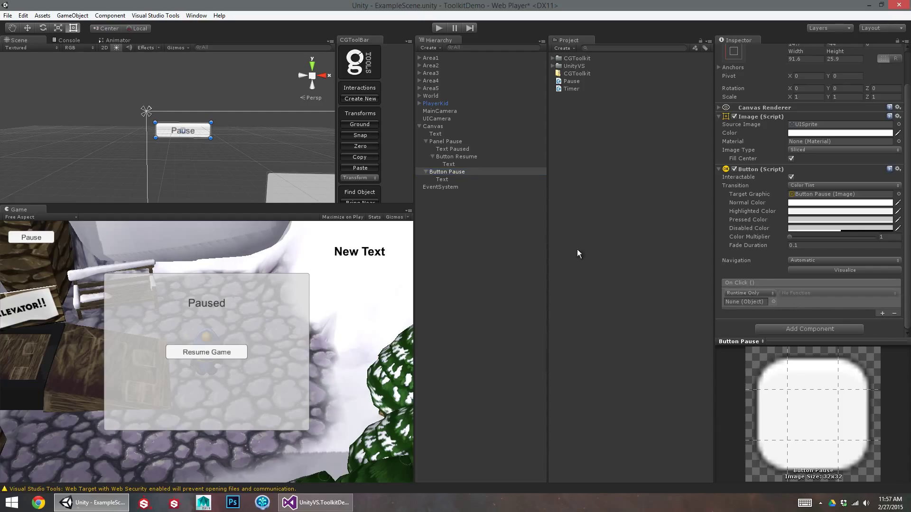
drag(433, 126, 749, 299)
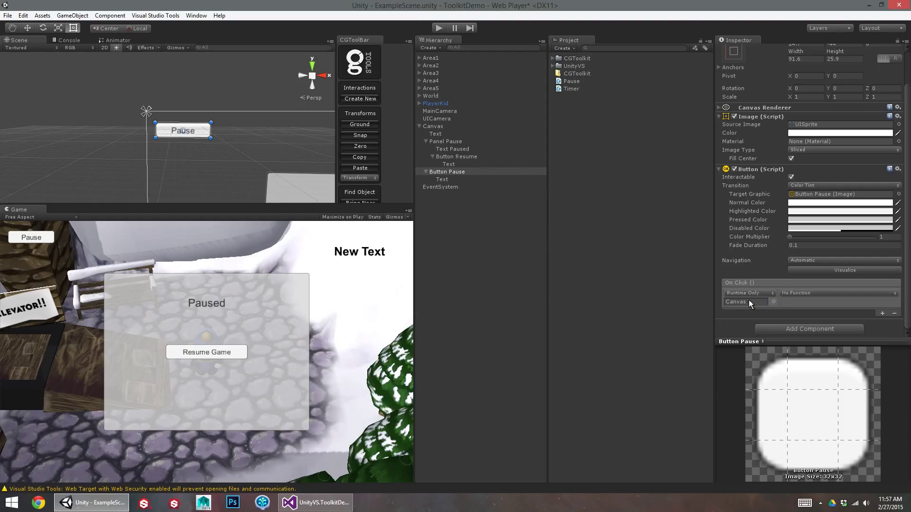
click(820, 293)
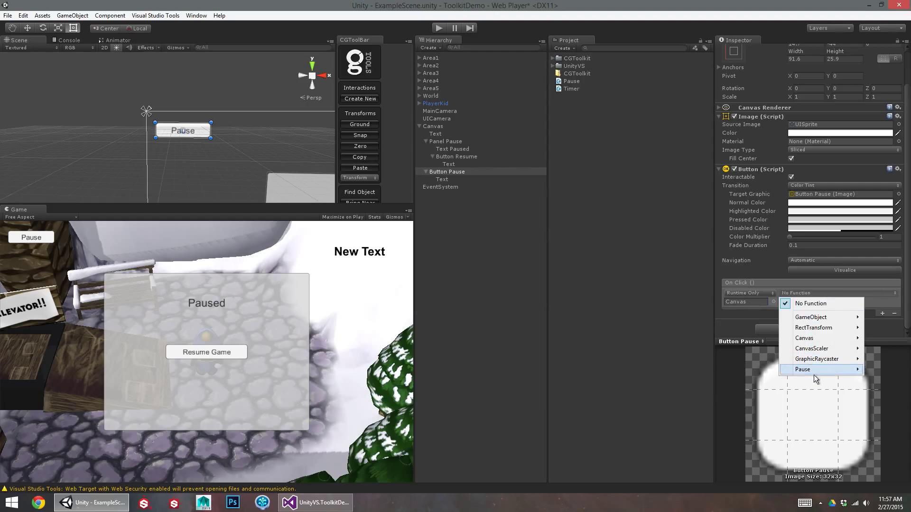
mouse_move(813, 373)
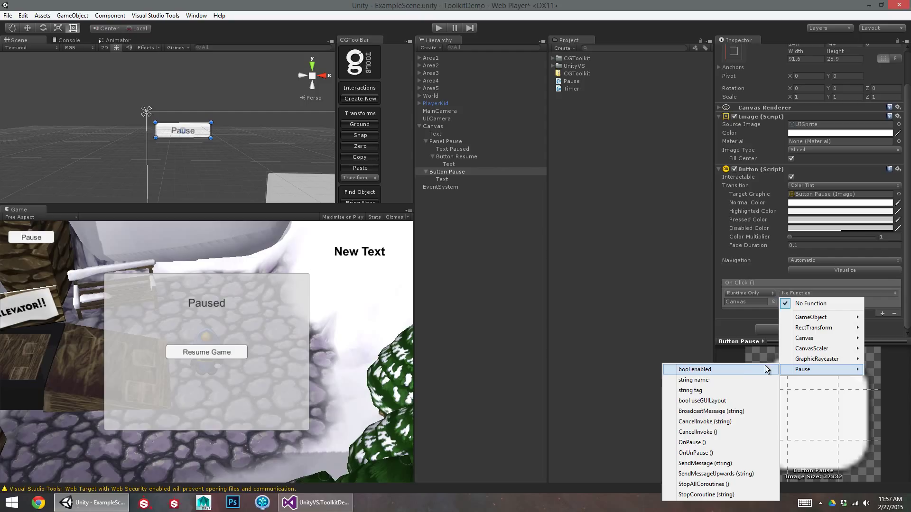
click(711, 443)
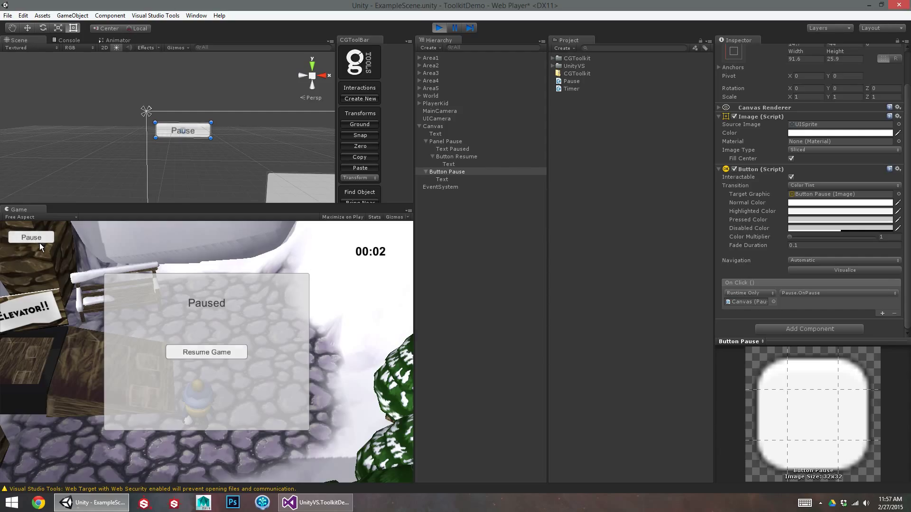
click(435, 29)
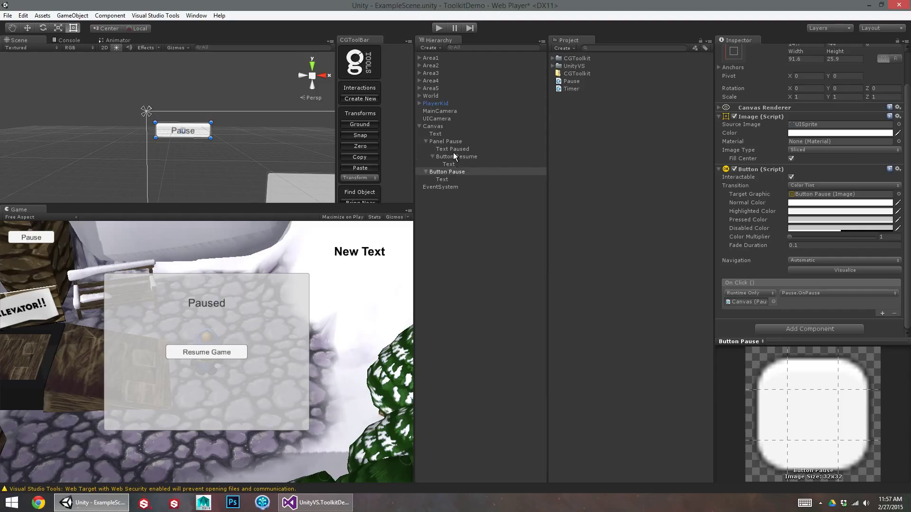
Add an On Click event to Button Resume that calls Pause.OnUnPause on the Canvas, and try it in play mode
click(453, 155)
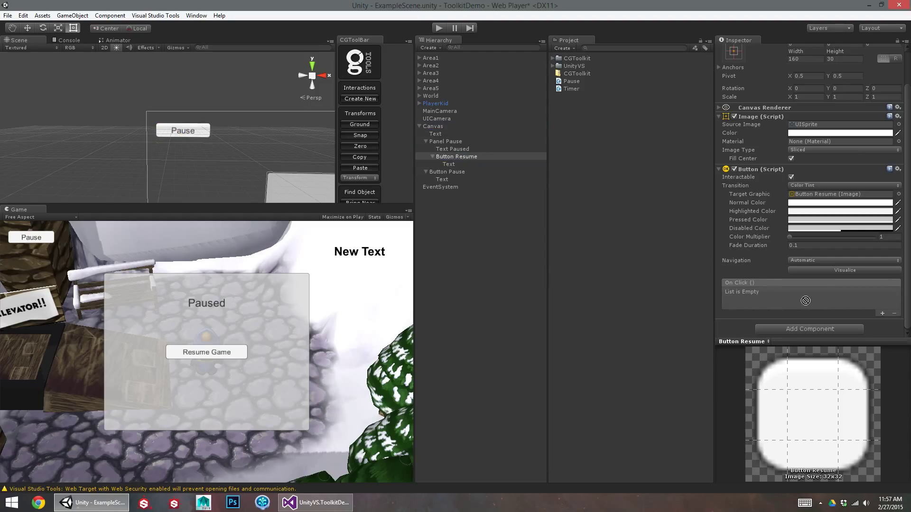
click(883, 313)
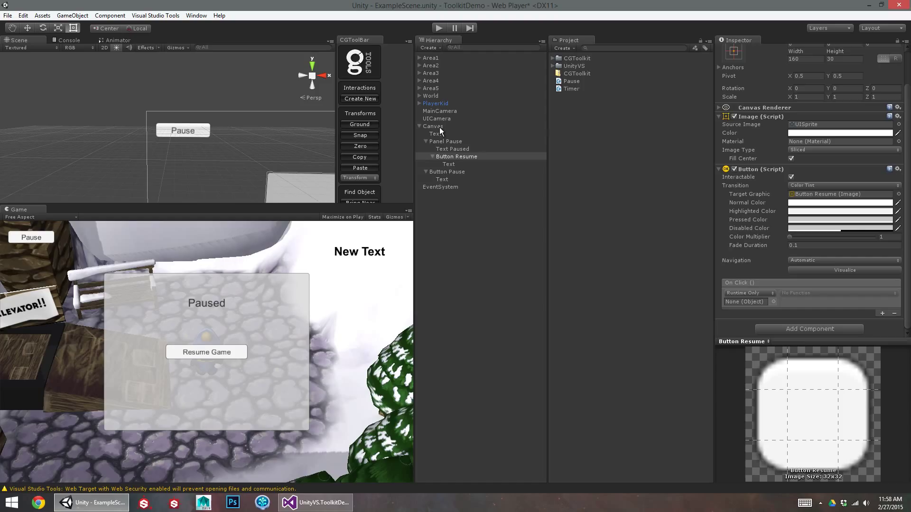
drag(436, 126, 747, 301)
click(791, 291)
mouse_move(787, 370)
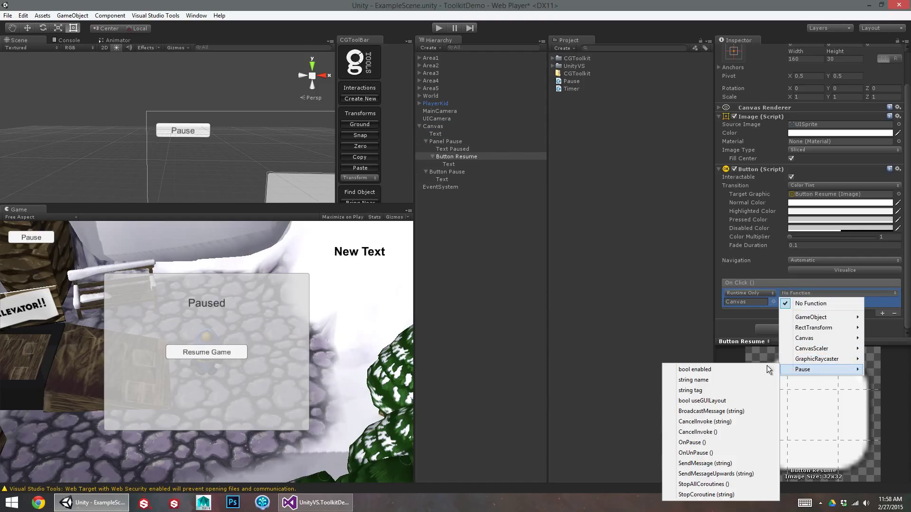
click(701, 453)
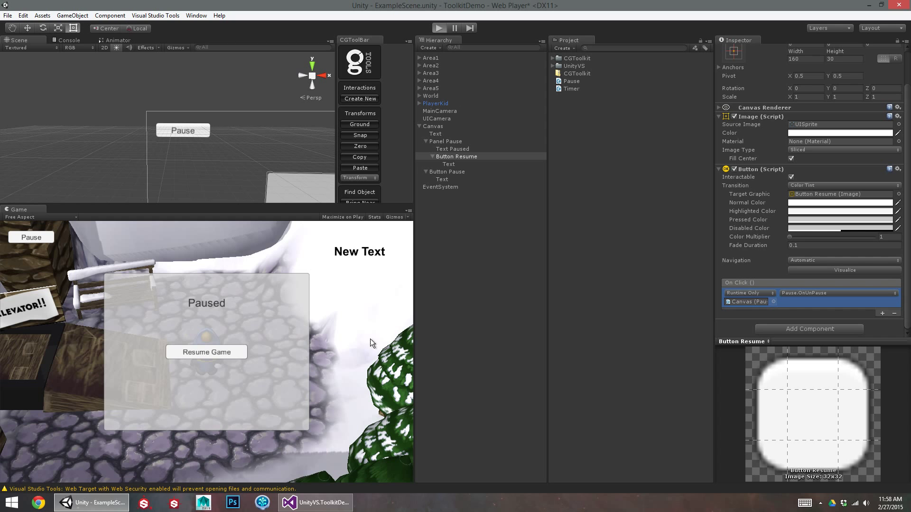
key(ctrl+p)
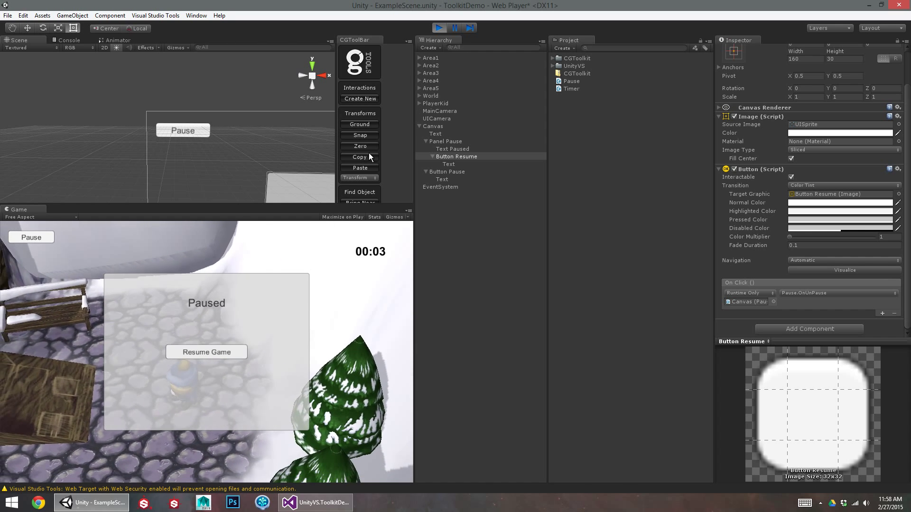
click(438, 27)
Switch to Visual Studio and add pausePanel.SetActive(true); as the first statement of the OnPause() method
key(alt+Tab)
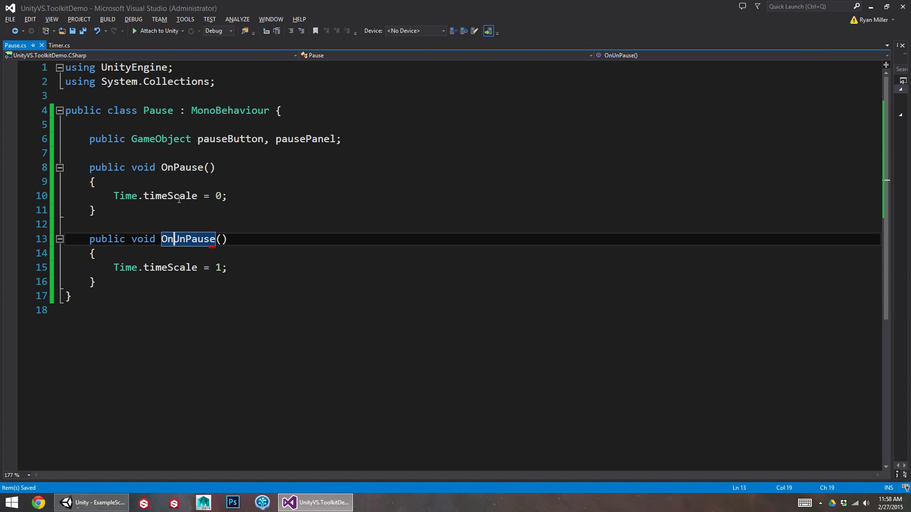
click(240, 195)
click(237, 181)
key(Return)
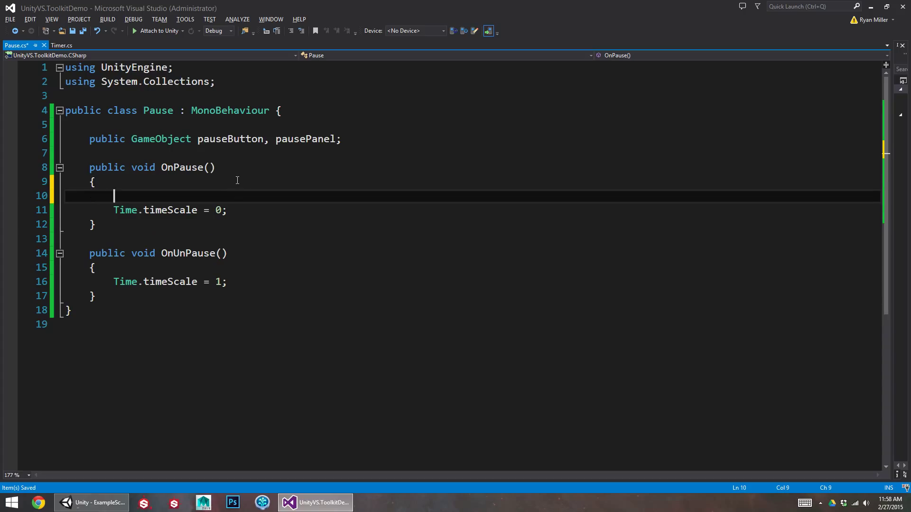
double_click(304, 141)
key(ctrl+c)
click(247, 190)
key(ctrl+v)
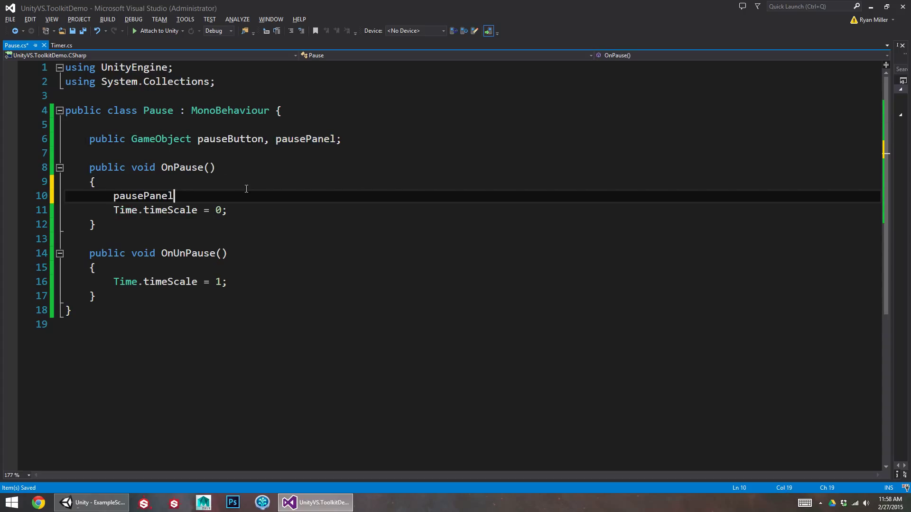
text(.SetActive(true);)
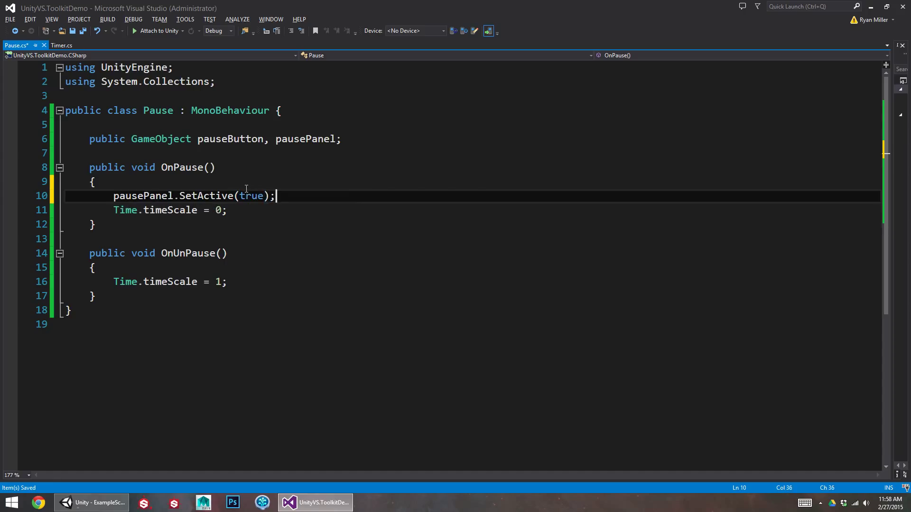
Add pauseButton.SetActive(false); below the pausePanel line in OnPause()
key(Return)
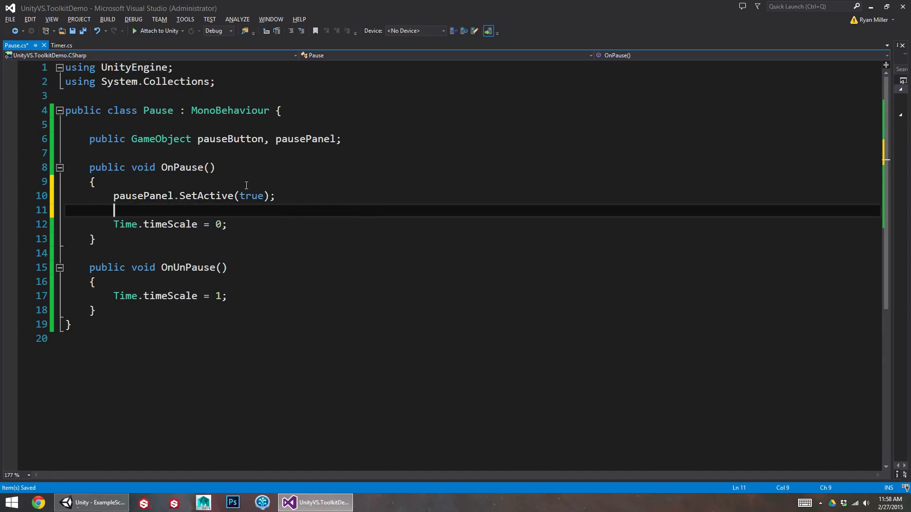
double_click(245, 142)
key(ctrl+c)
click(217, 211)
key(ctrl+v)
text(/Securit)
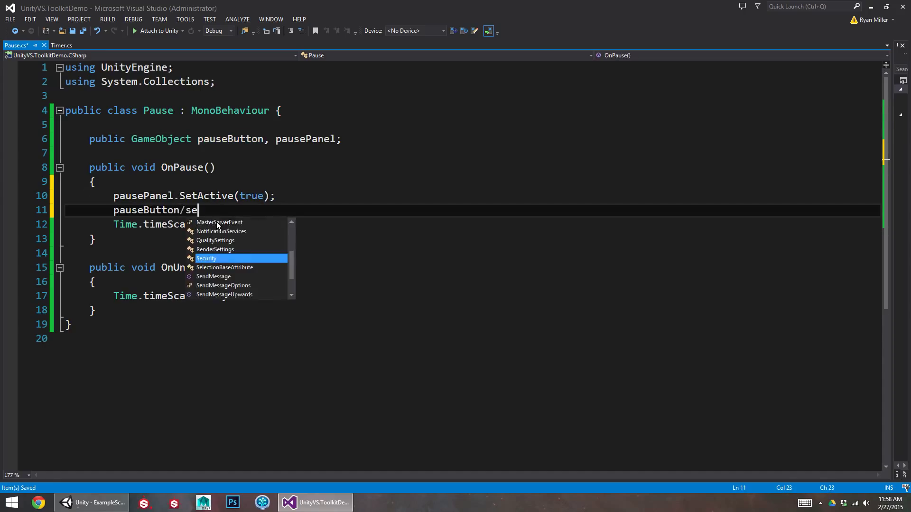
key(BackSpace)
key(BackSpace)
key(BackSpace)
key(BackSpace)
key(BackSpace)
key(BackSpace)
key(BackSpace)
key(BackSpace)
text(.SetActive()
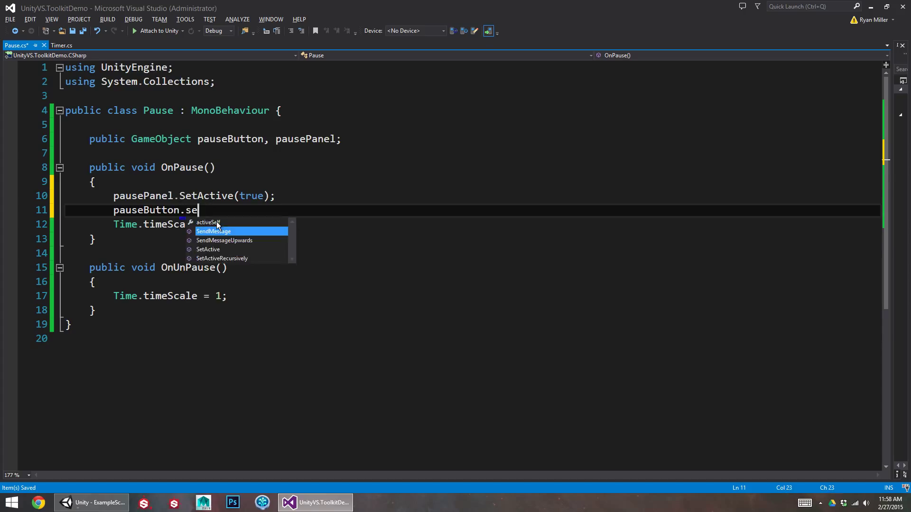
text(false);)
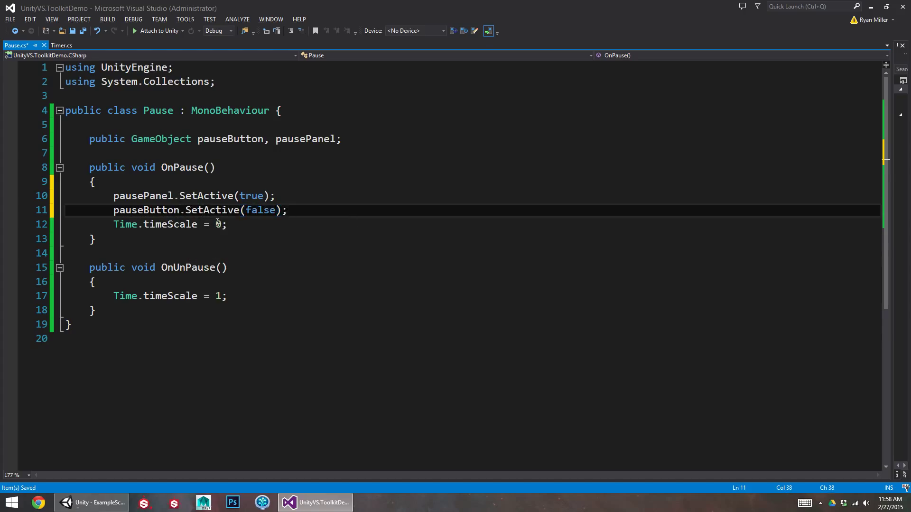
Copy the two SetActive lines from OnPause() into OnUnPause(), above its Time.timeScale line
key(shift+Up)
key(shift+Home)
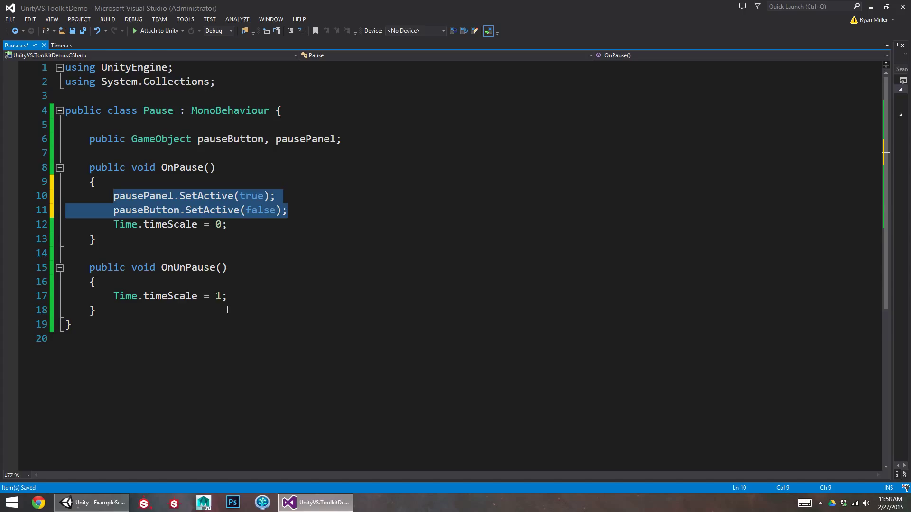
key(ctrl+c)
click(215, 280)
key(Return)
key(ctrl+v)
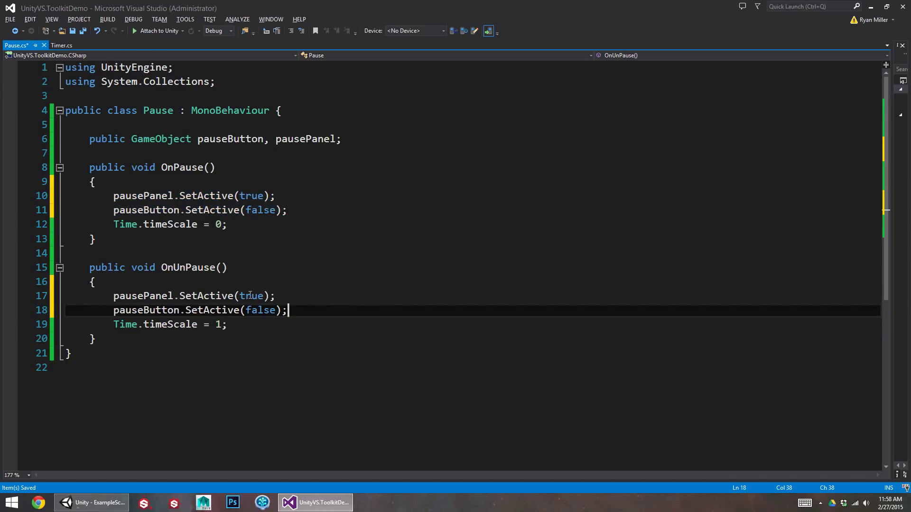
In OnUnPause(), set pausePanel.SetActive to false and pauseButton.SetActive to true, and save the script
double_click(250, 295)
text(false)
click(259, 311)
double_click(259, 311)
text(true)
key(ctrl+s)
click(261, 283)
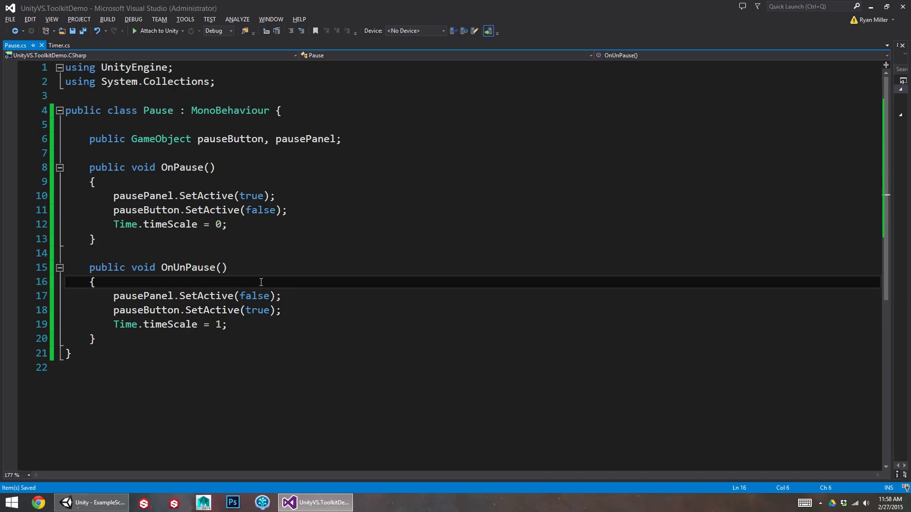
Switch to Unity and test the Resume Game and Pause buttons in play mode, and stop the game
key(alt+Tab)
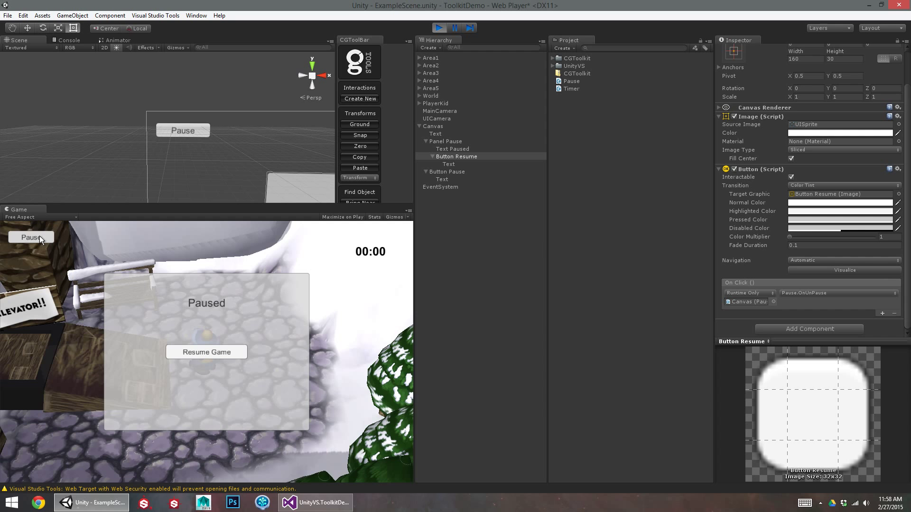
click(207, 352)
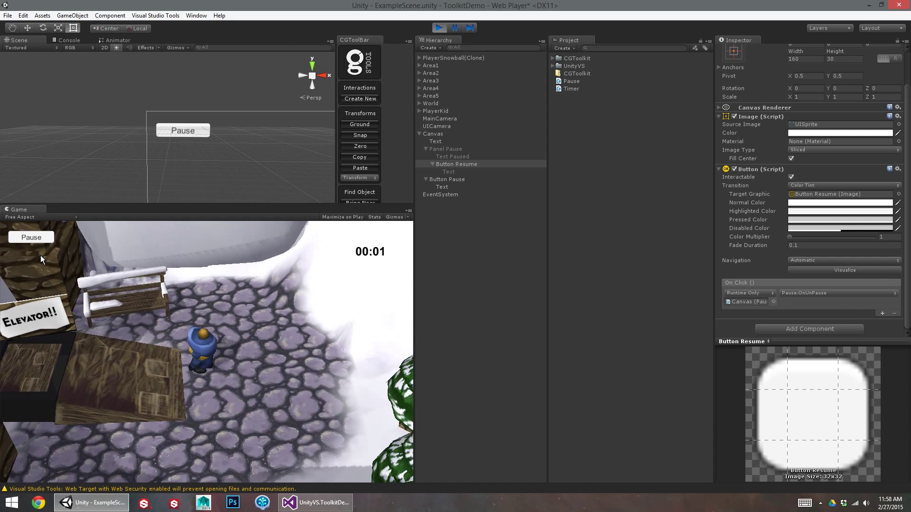
click(31, 237)
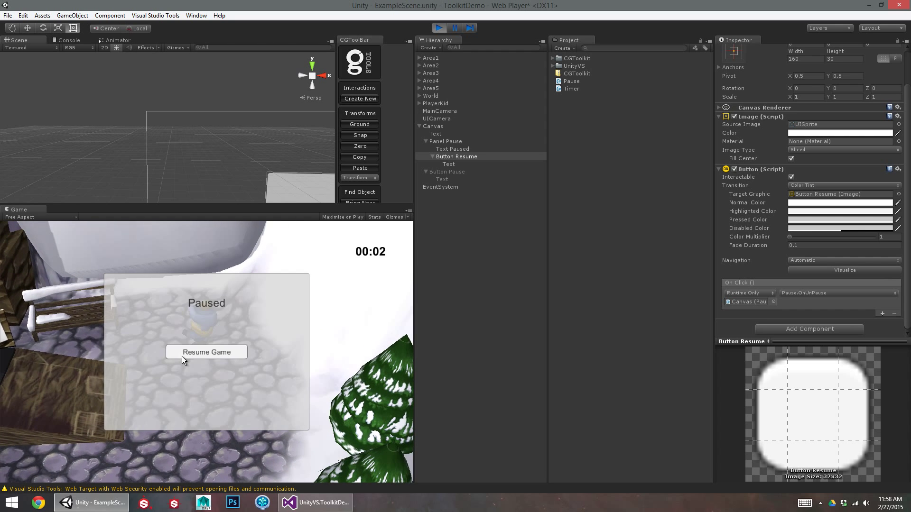
click(199, 352)
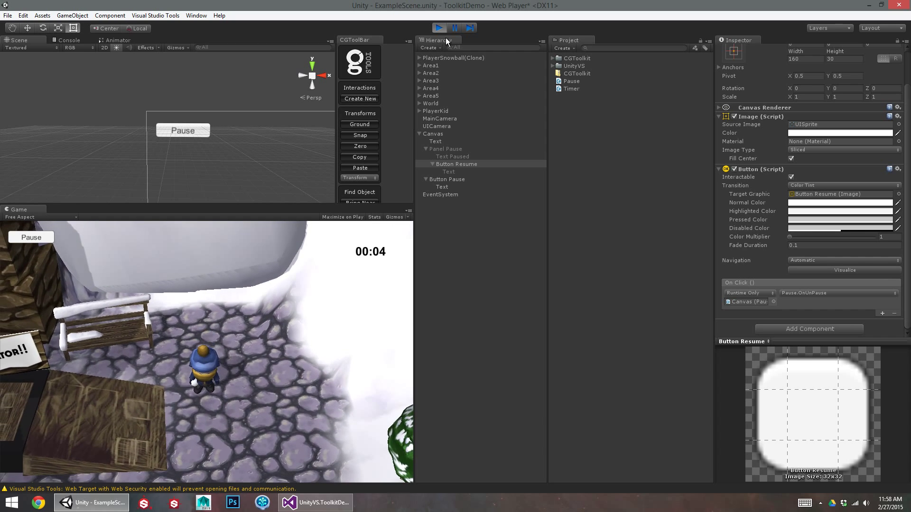
click(440, 28)
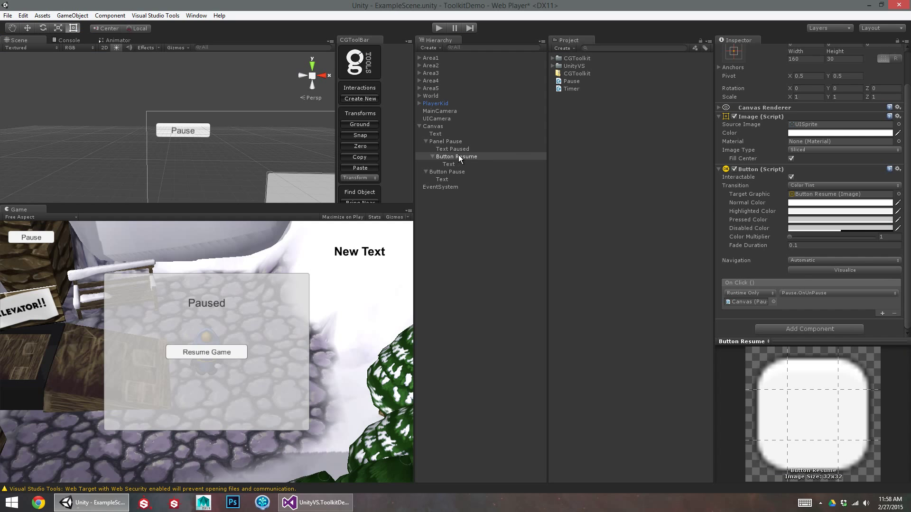
Try deactivating the Panel Pause object, and make it active again
click(445, 141)
click(733, 49)
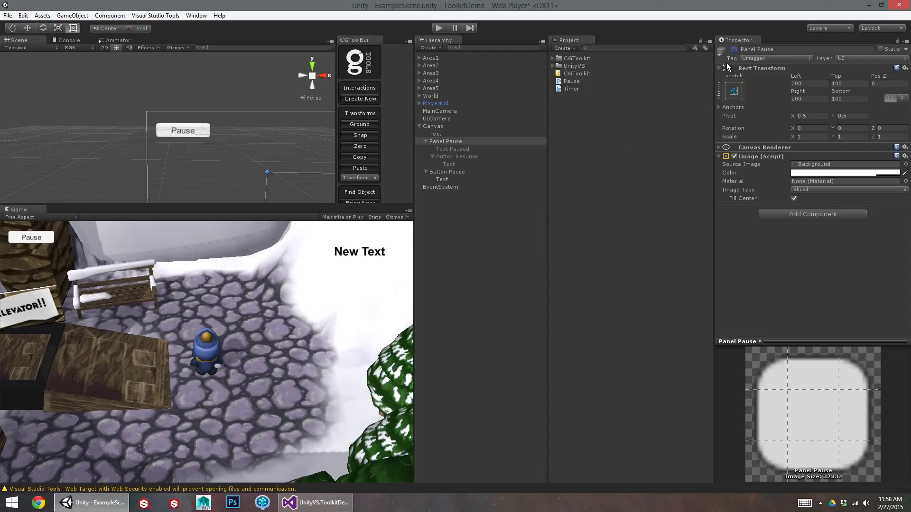
click(732, 50)
click(732, 49)
click(733, 50)
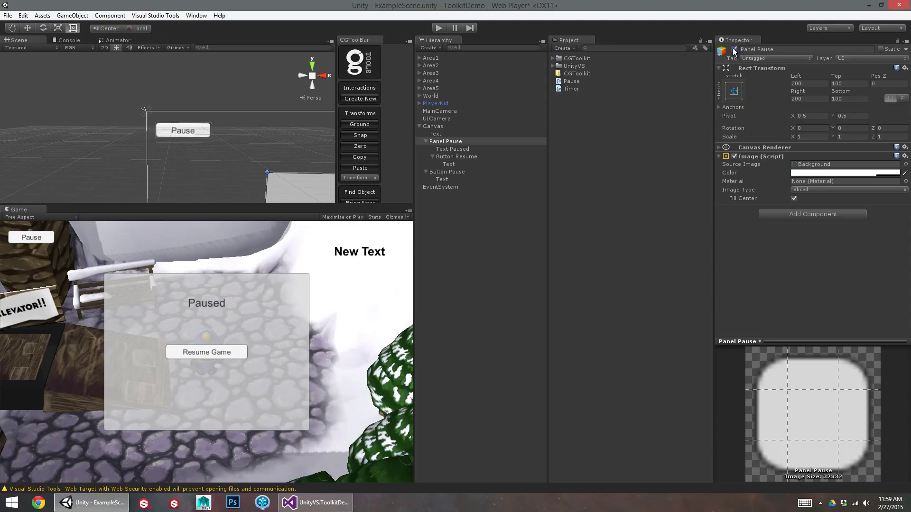
Switch to Visual Studio and add an empty public void Start() method between the GameObject declaration and OnPause() in the Pause script
click(315, 502)
click(142, 146)
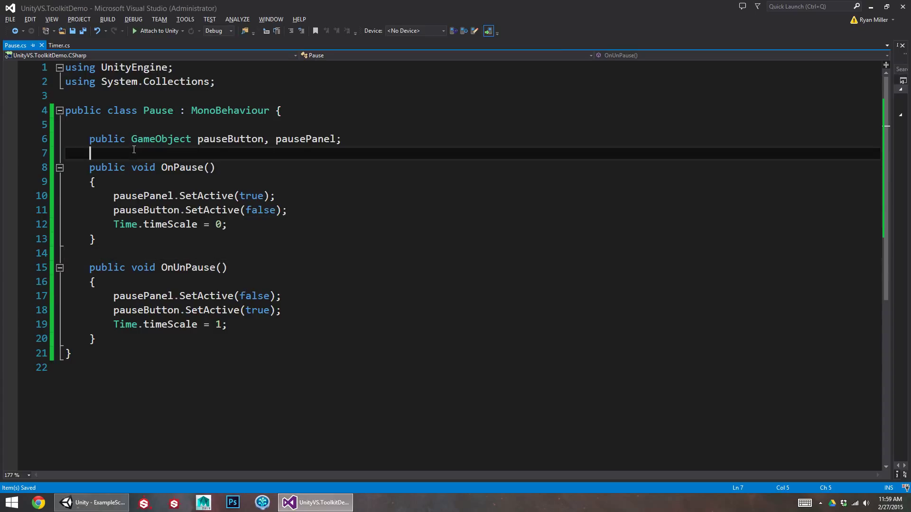
key(Return)
key(Return)
key(Up)
text(pub)
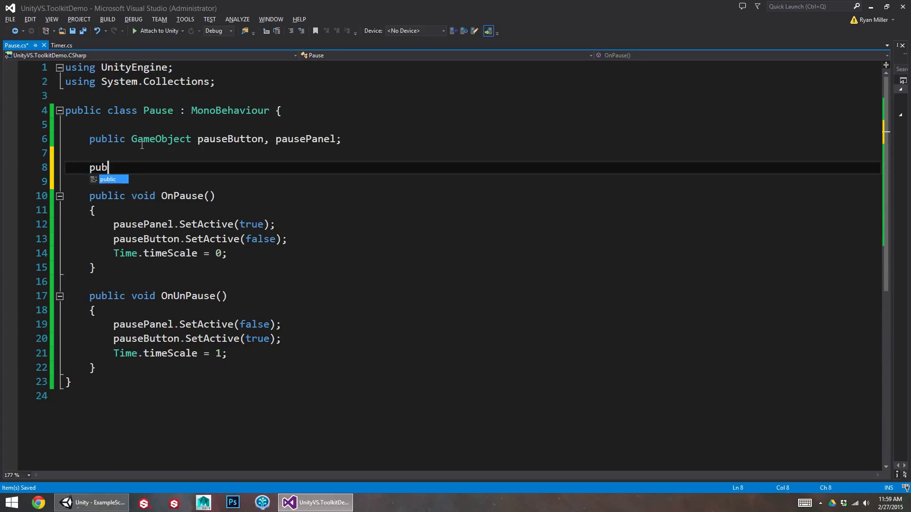
text(lic void Start() {)
key(Return)
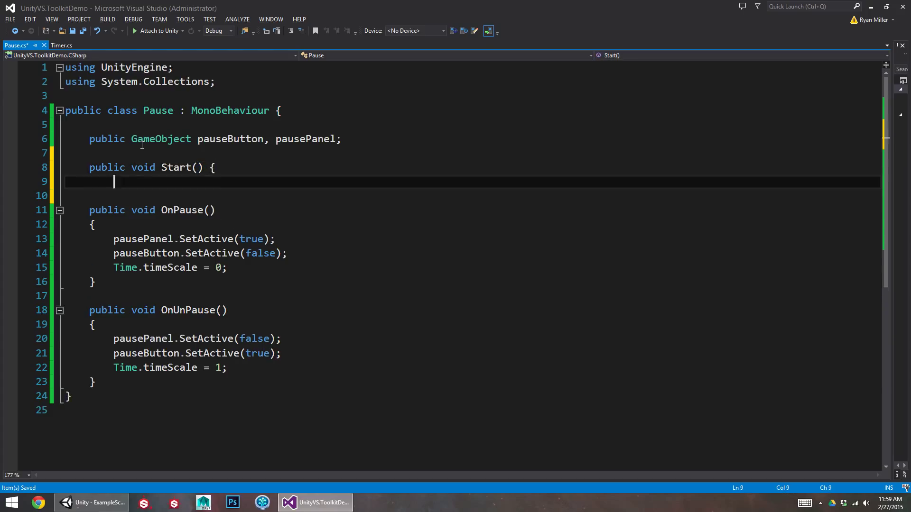
key(Return)
text(})
Copy the pausePanel and pauseButton SetActive lines from OnUnPause() into the Start() body, and save the script
click(113, 368)
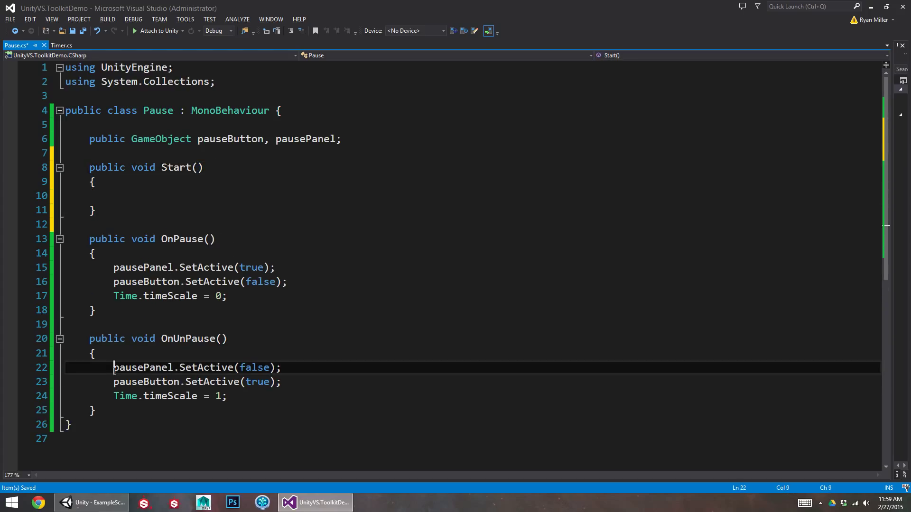
shift+click(297, 388)
key(ctrl+c)
click(138, 200)
key(ctrl+v)
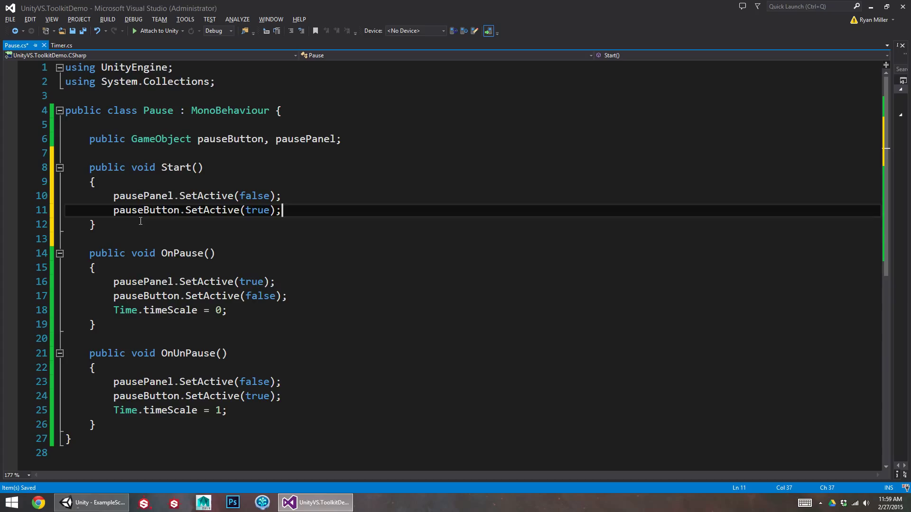
double_click(254, 195)
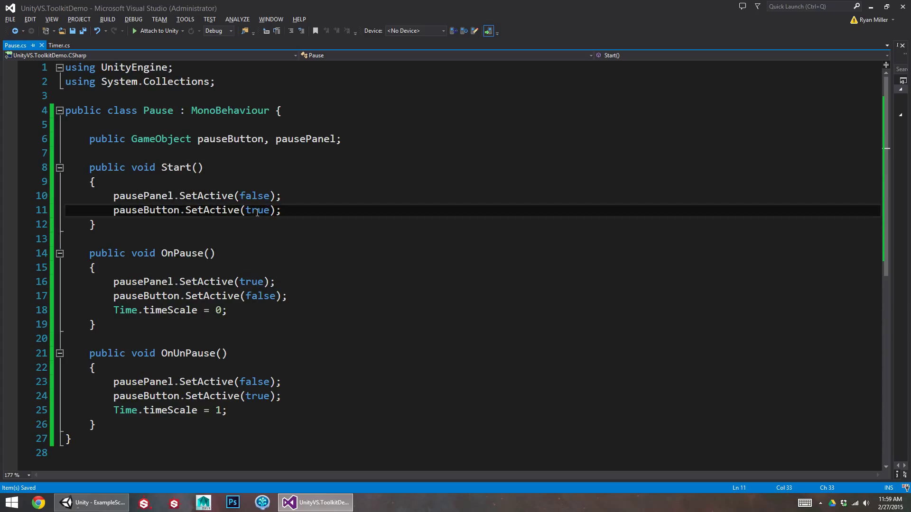
double_click(255, 213)
click(256, 236)
Switch to Unity, run the game to check the pause panel's starting state, and return to the script in Visual Studio
key(alt+Tab)
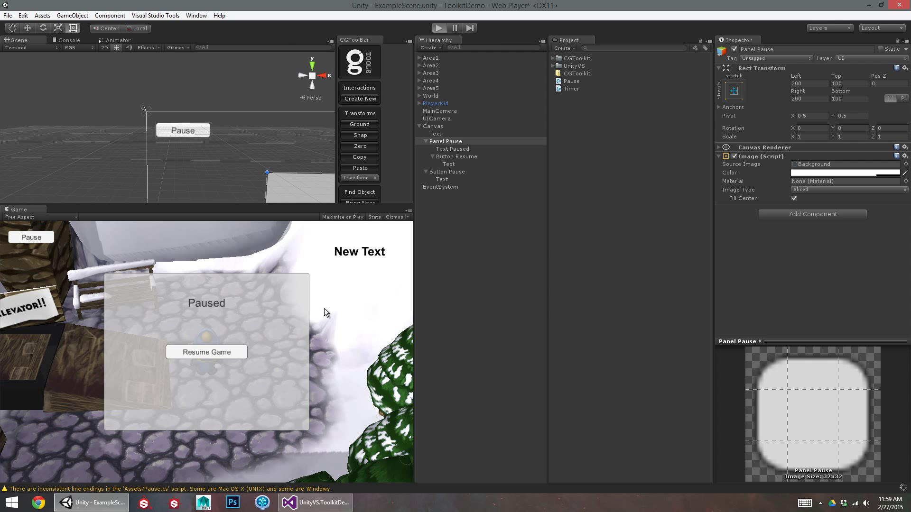
key(ctrl+p)
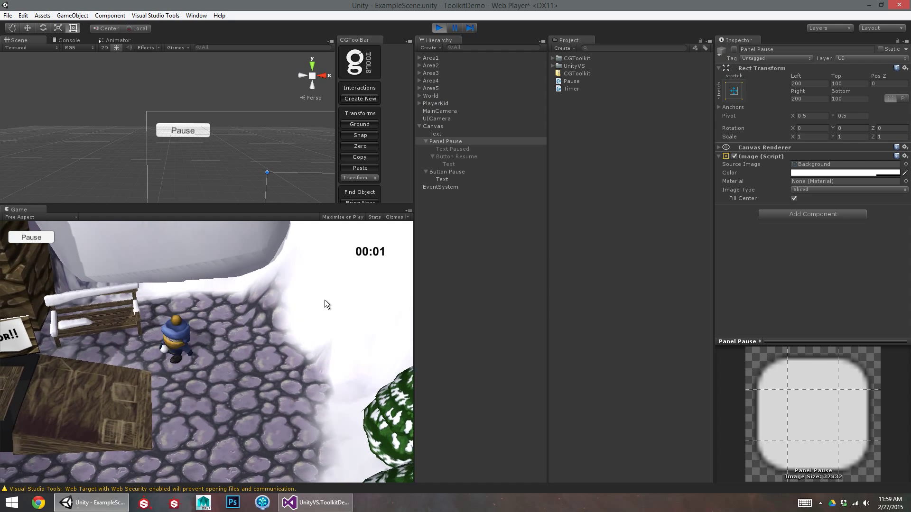
key(alt+Tab)
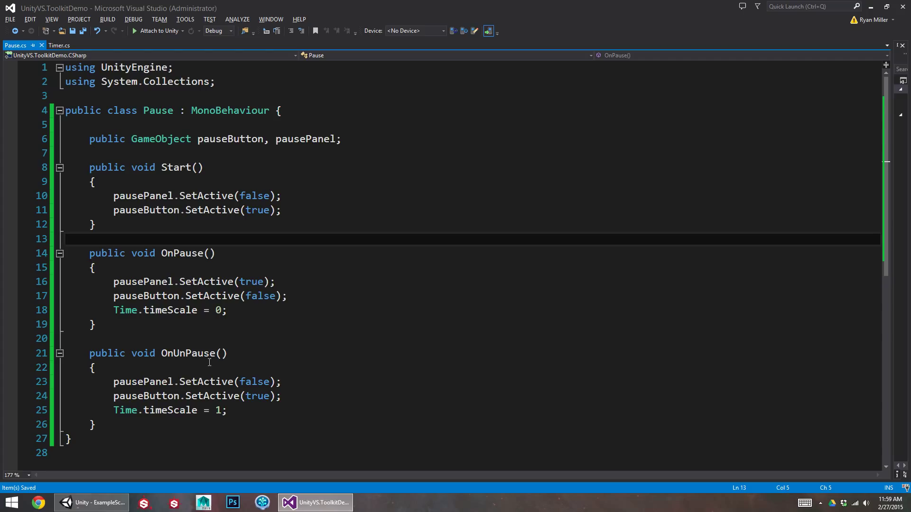
Replace the two SetActive lines in Start() with the call OnUnPause(); and save the script
click(187, 354)
click(237, 355)
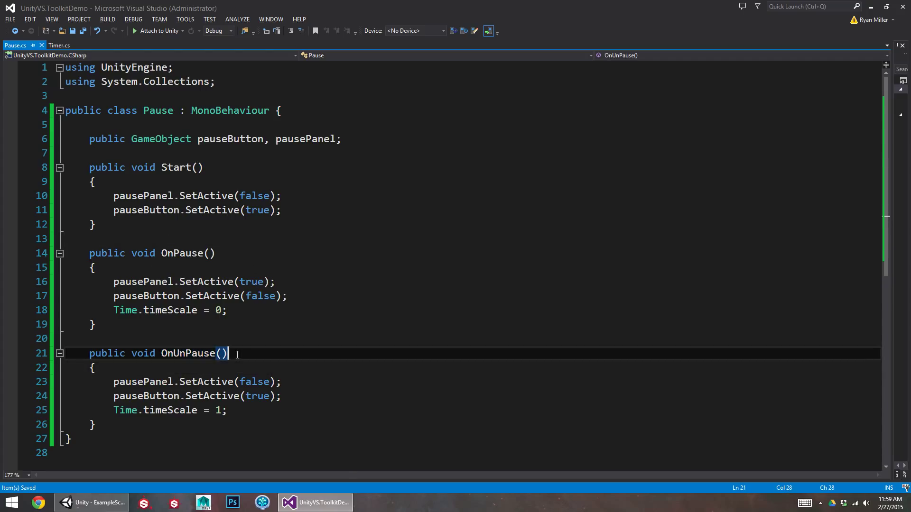
key(BackSpace)
key(BackSpace)
drag(282, 210, 114, 199)
text(OnUnPause();)
key(ctrl+s)
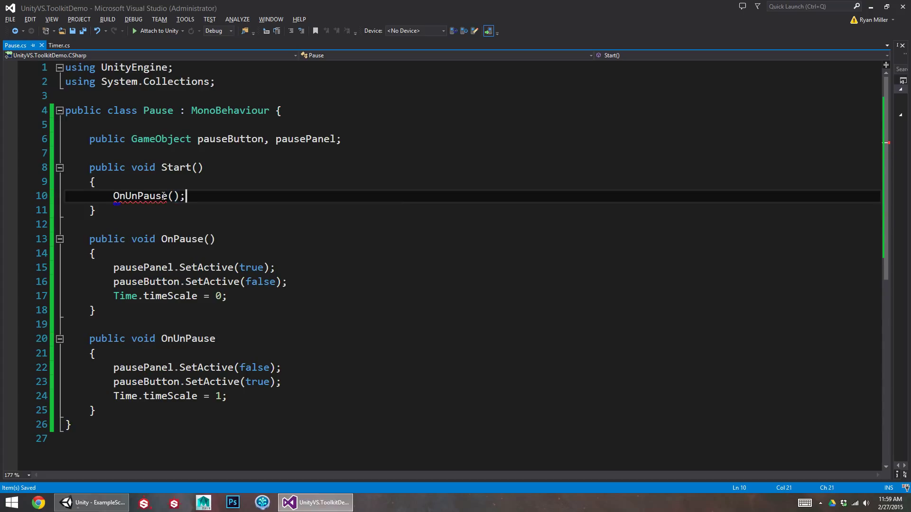
Restore the missing parentheses () after OnUnPause in its method declaration, and save the script
click(168, 212)
drag(228, 396, 110, 403)
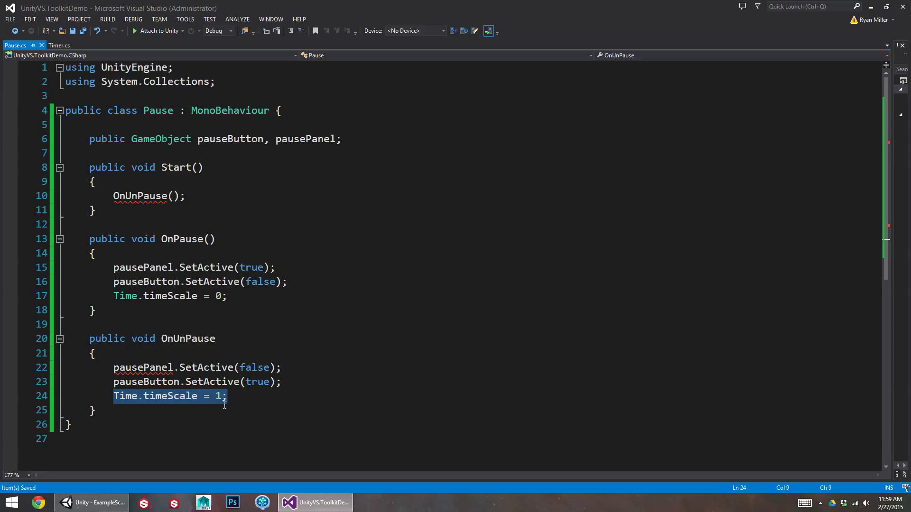
key(Down)
click(218, 351)
click(190, 284)
click(165, 209)
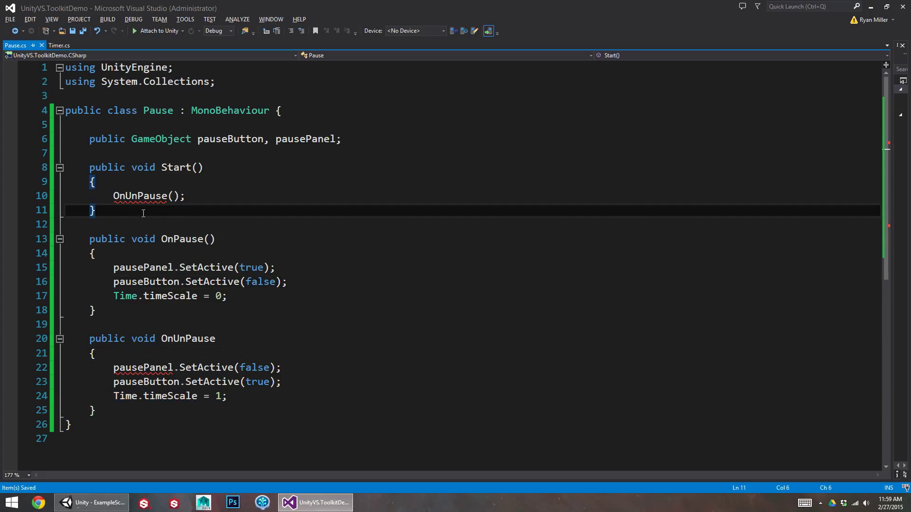
mouse_move(153, 198)
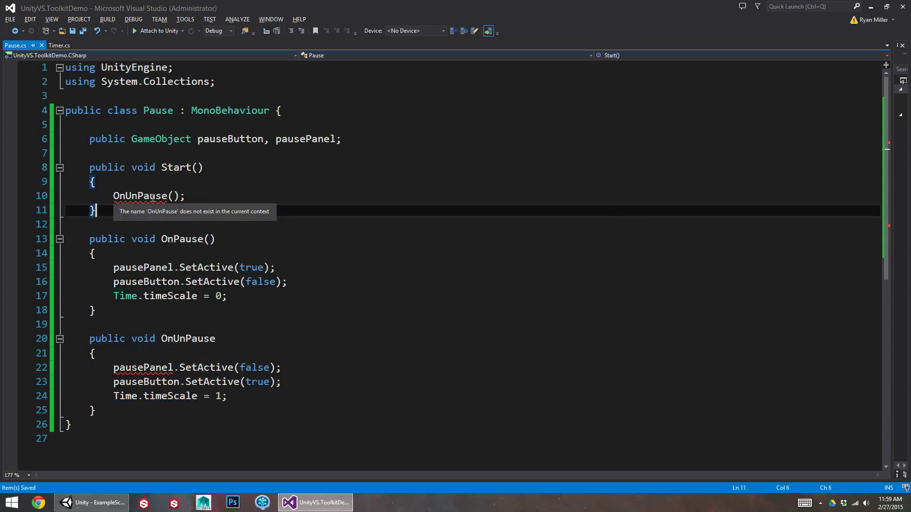
click(216, 340)
text(())
click(171, 322)
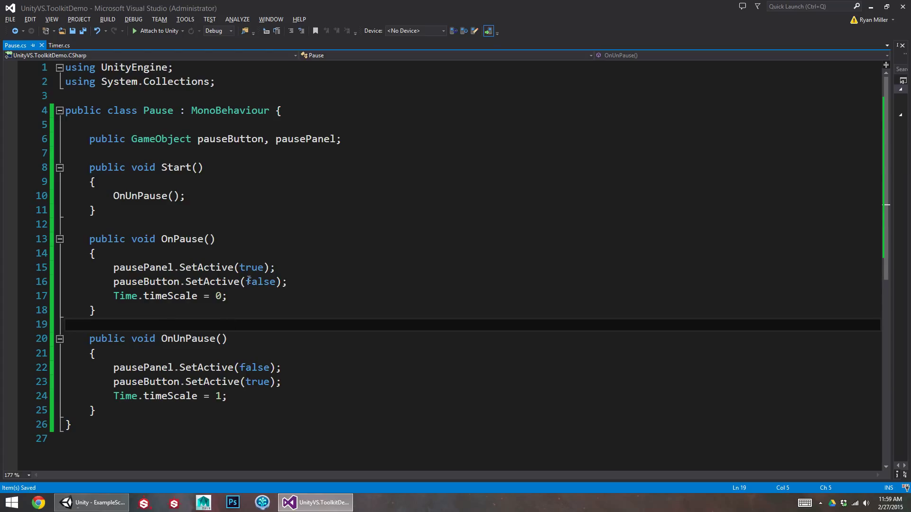
drag(227, 296, 114, 304)
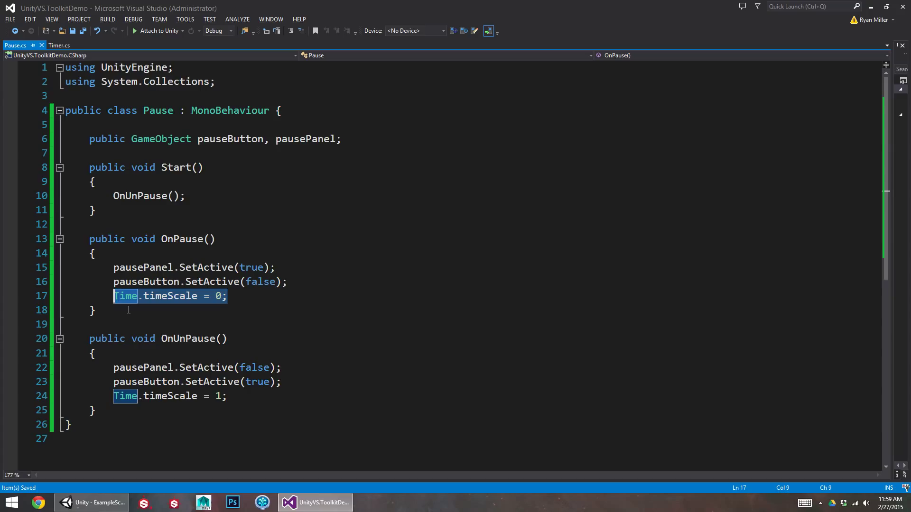
click(243, 301)
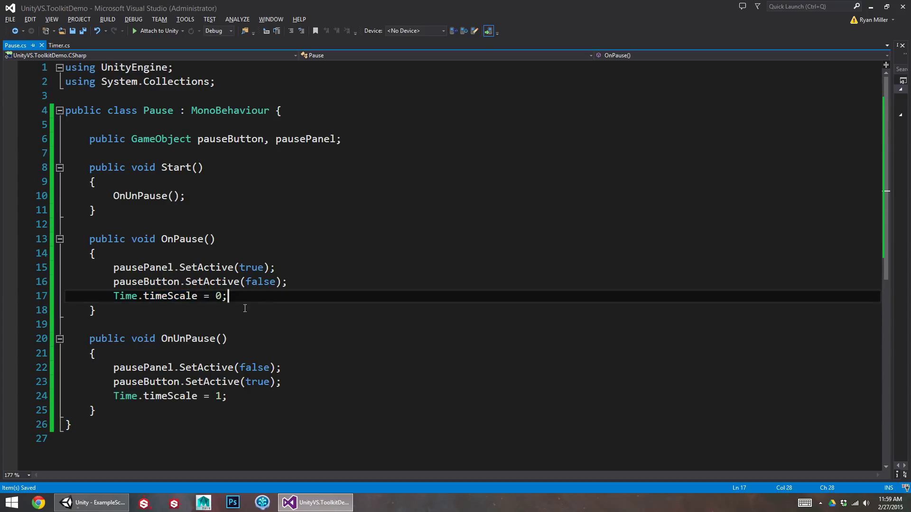
click(243, 392)
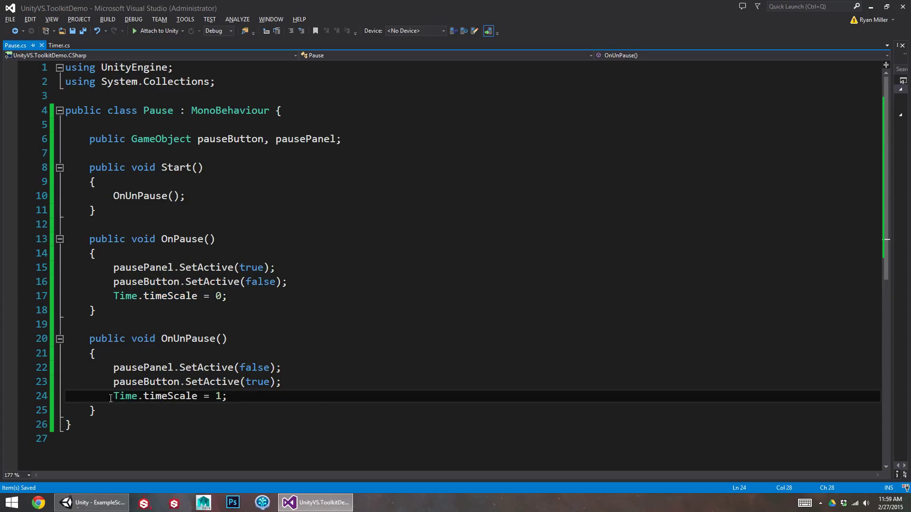
shift+click(114, 396)
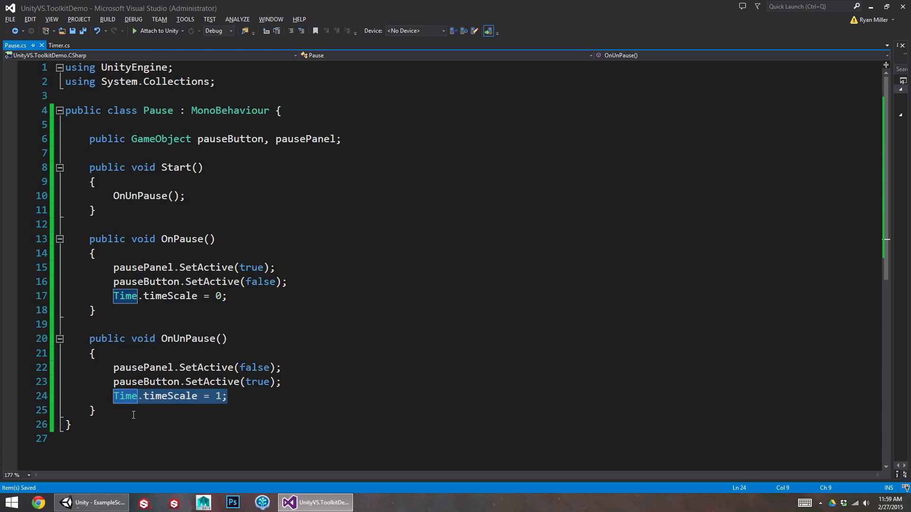
click(284, 310)
Switch to Unity, restart play mode, and test the Pause and Resume Game buttons and the player's movement
key(alt+Tab)
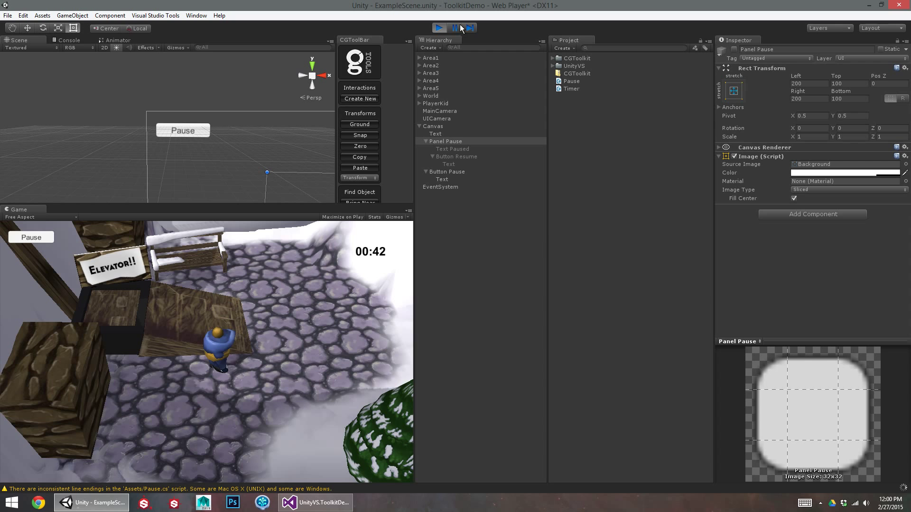
click(437, 28)
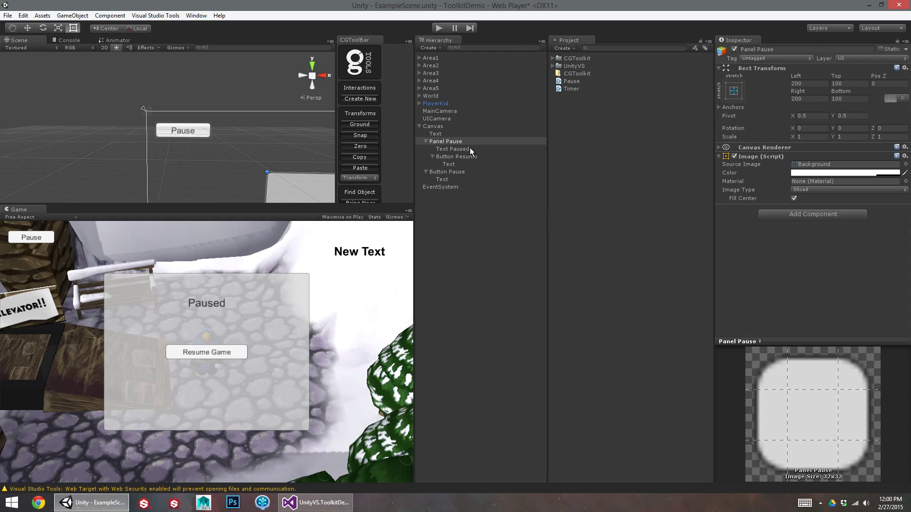
key(ctrl+p)
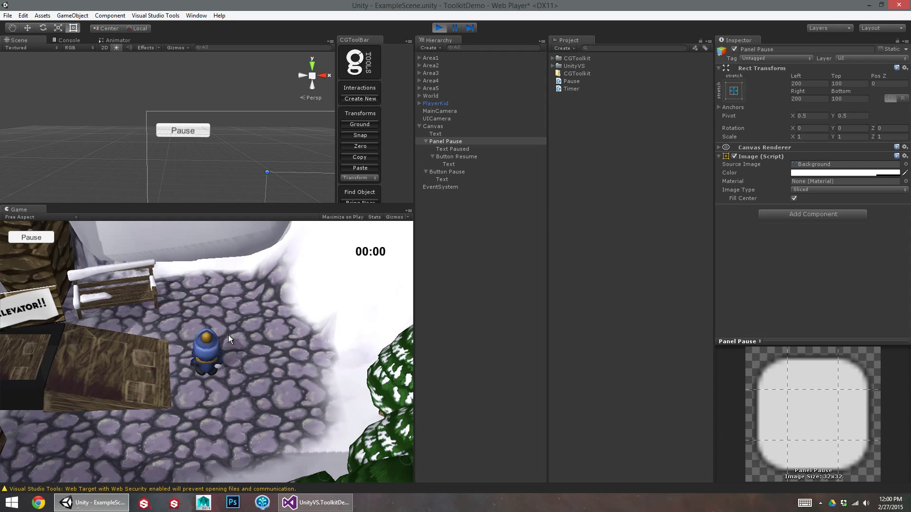
click(33, 240)
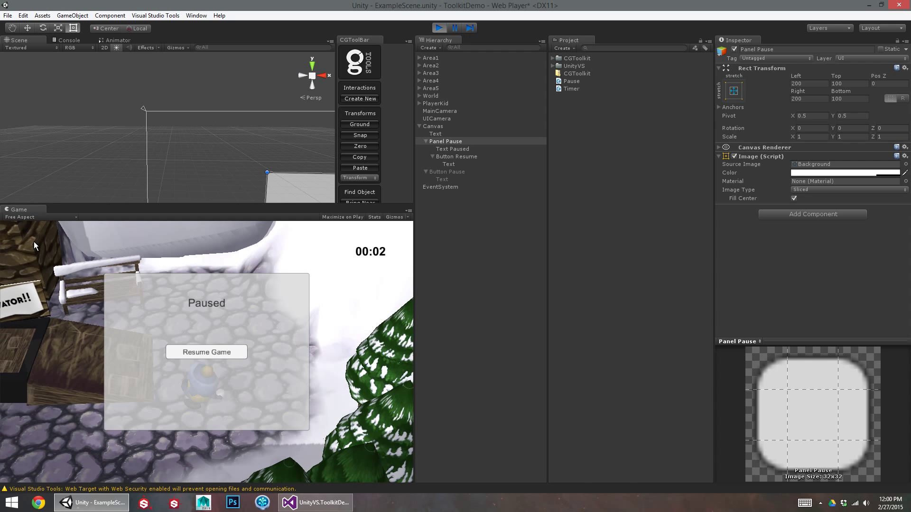
click(200, 352)
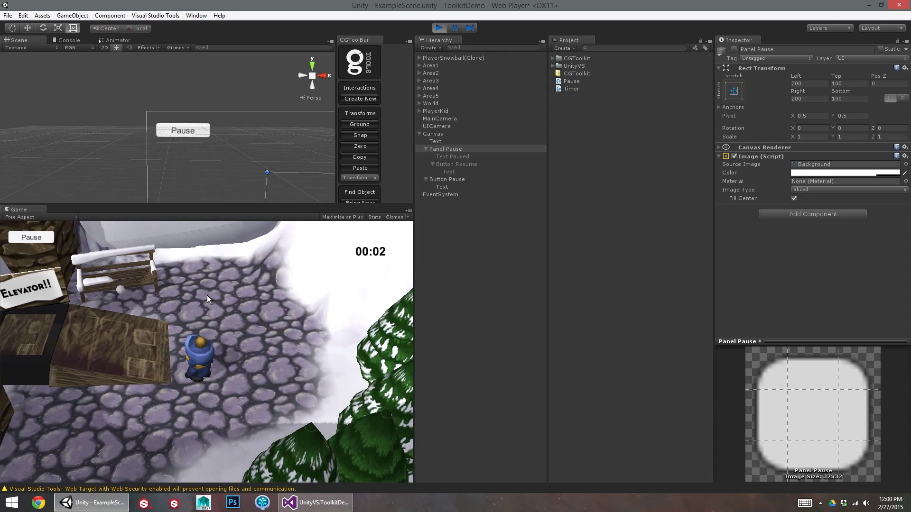
key(Down)
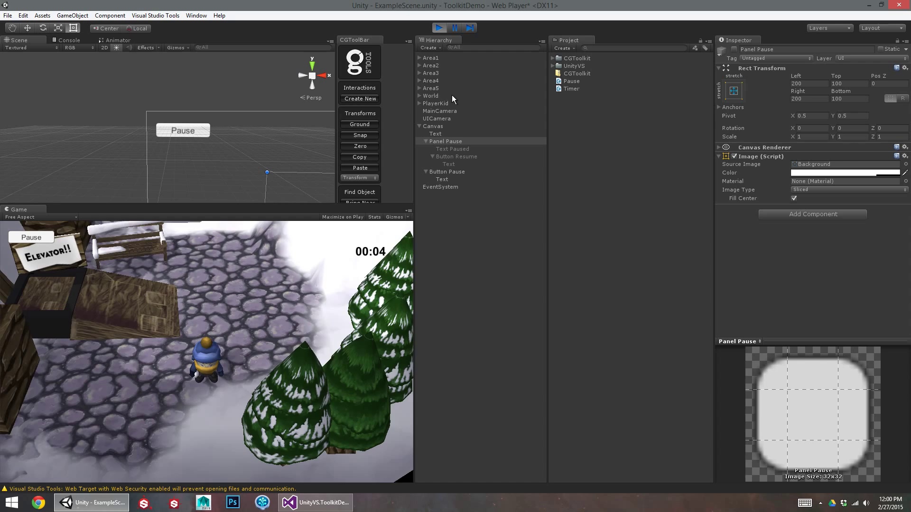